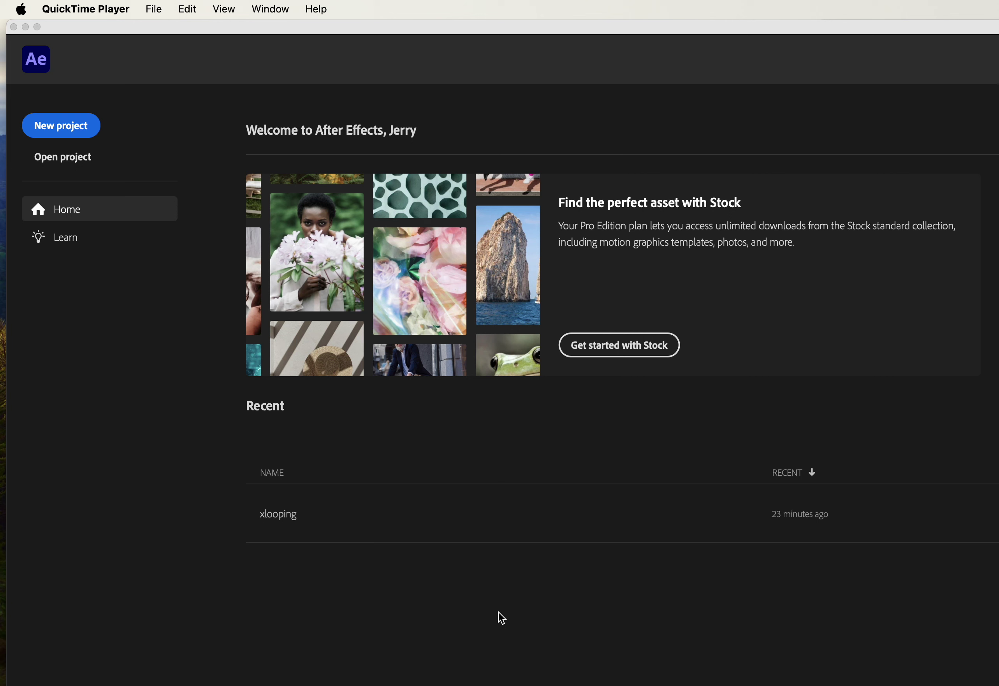
# Start a new project and create Comp 1 at 1920×1080, 7 seconds long, white background.
pyautogui.click(63, 127)
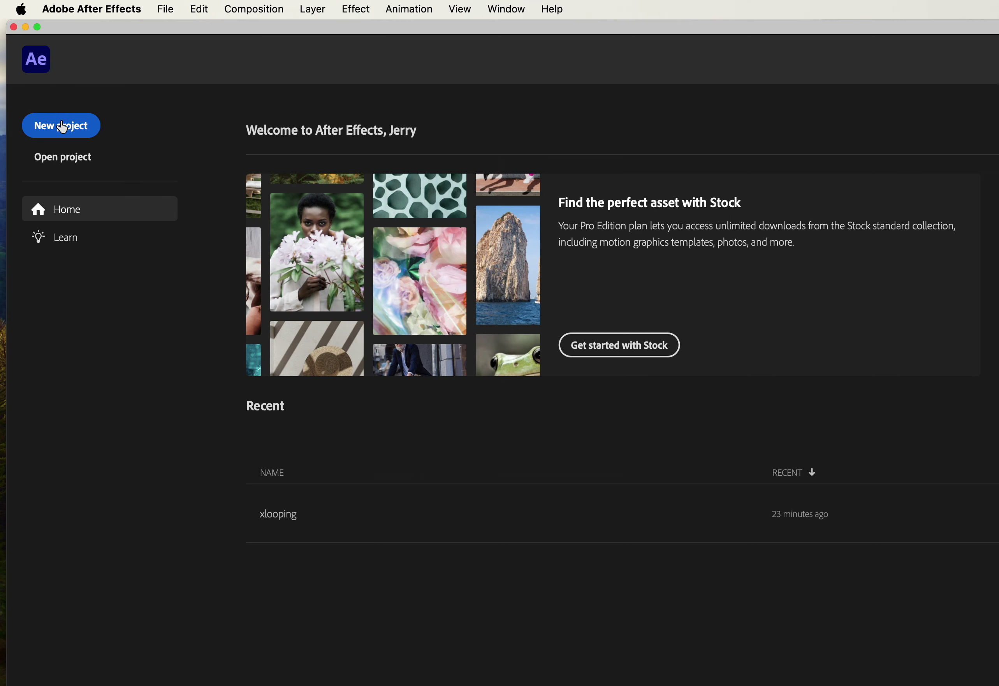
pyautogui.click(63, 127)
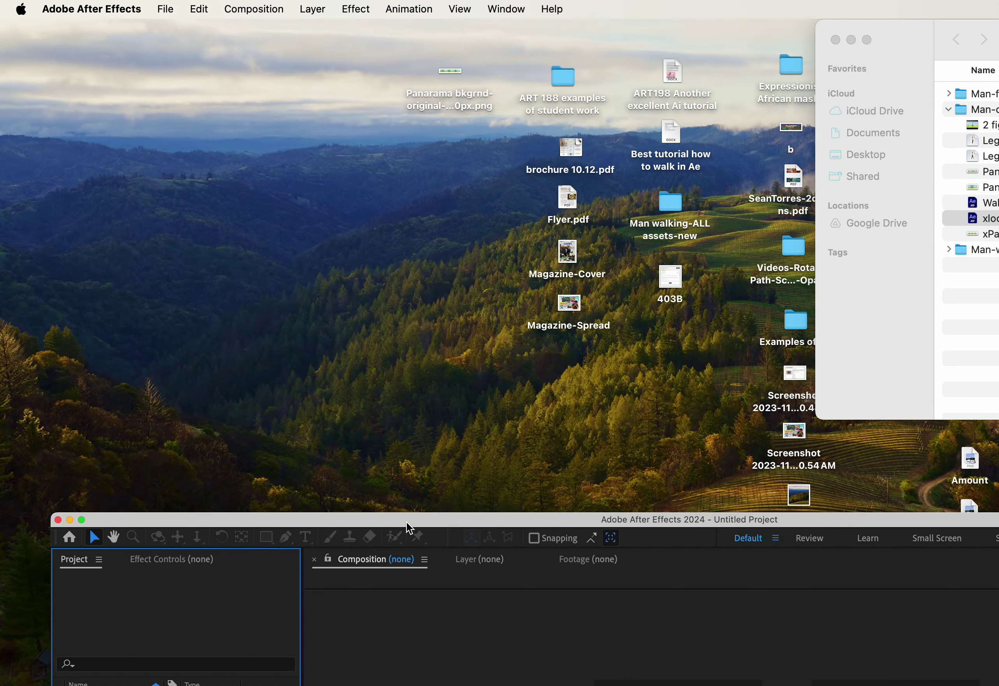
pyautogui.moveTo(408, 520); pyautogui.dragTo(367, 27)
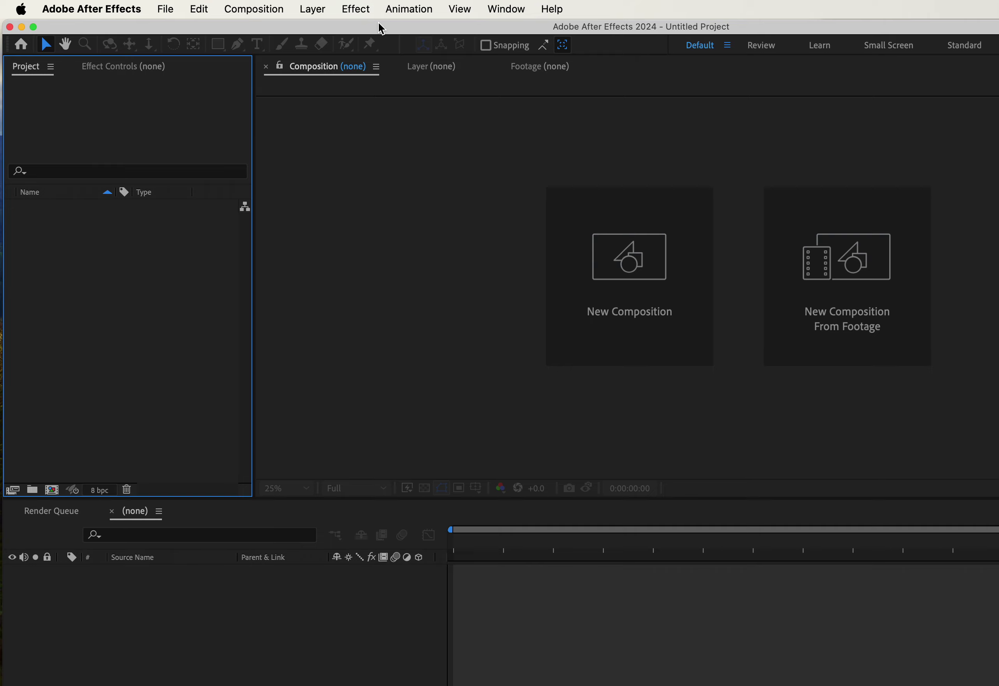
pyautogui.click(624, 277)
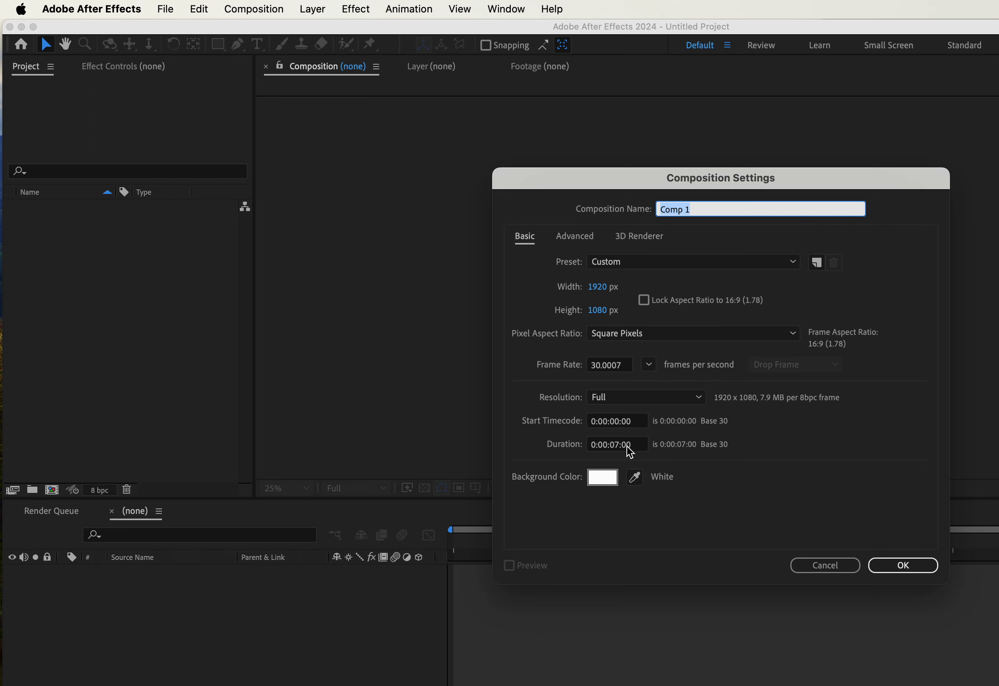
pyautogui.click(904, 566)
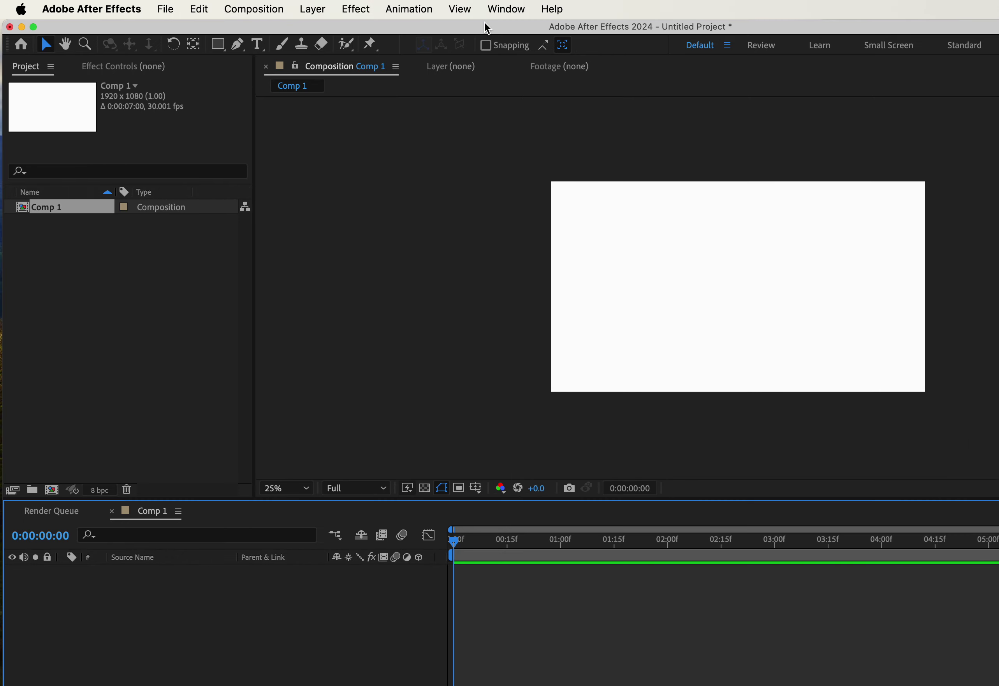
# Import the panorama PNG from Finder into the Project panel.
pyautogui.moveTo(488, 26); pyautogui.dragTo(495, 223)
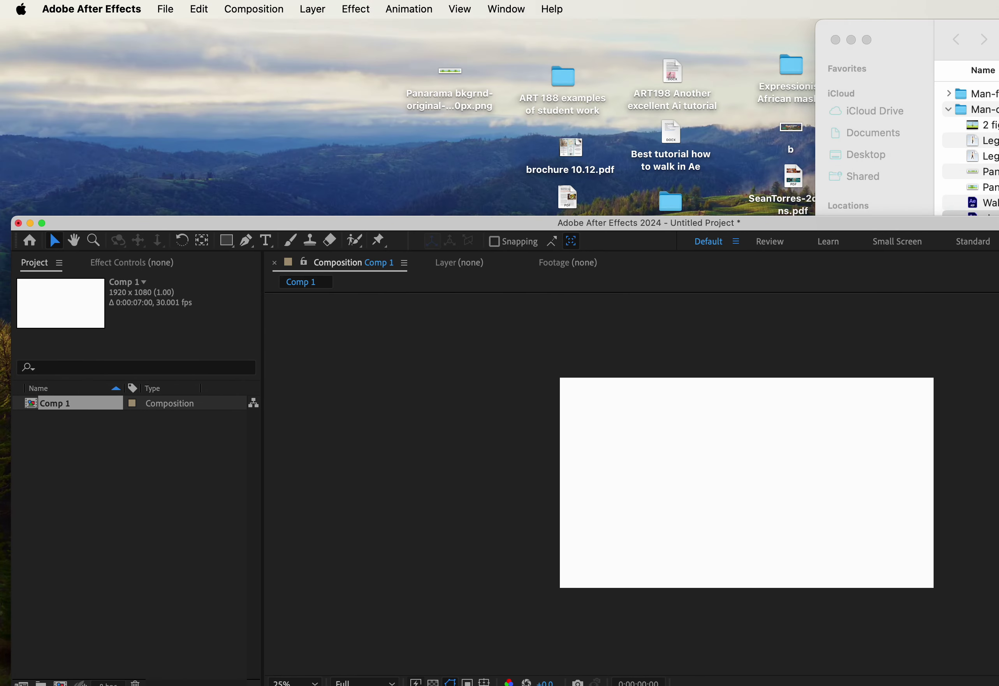
pyautogui.click(995, 174)
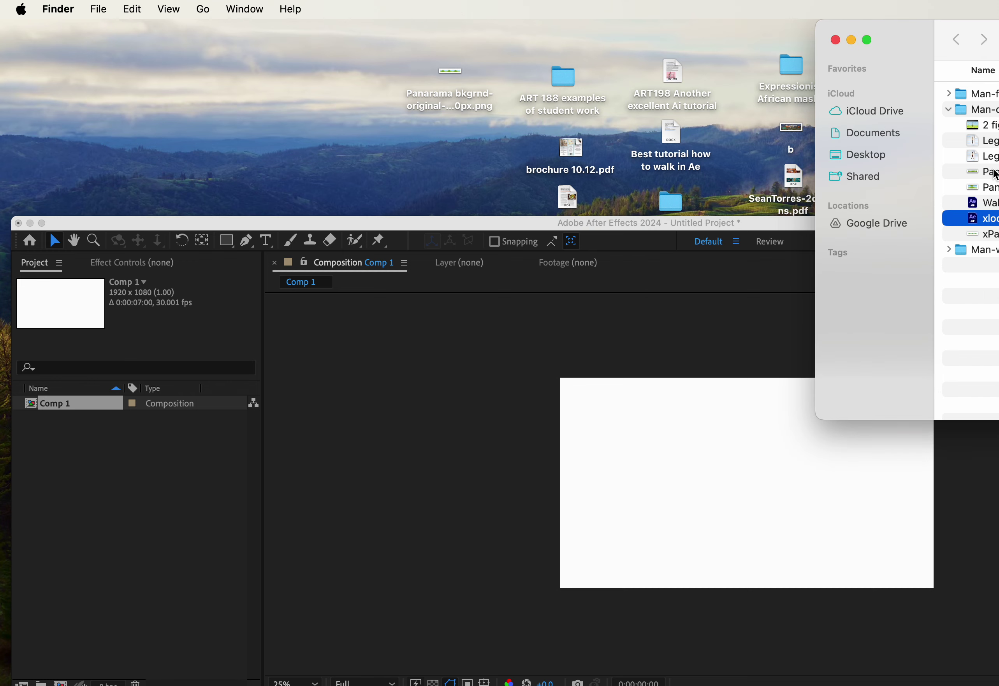
pyautogui.click(994, 172)
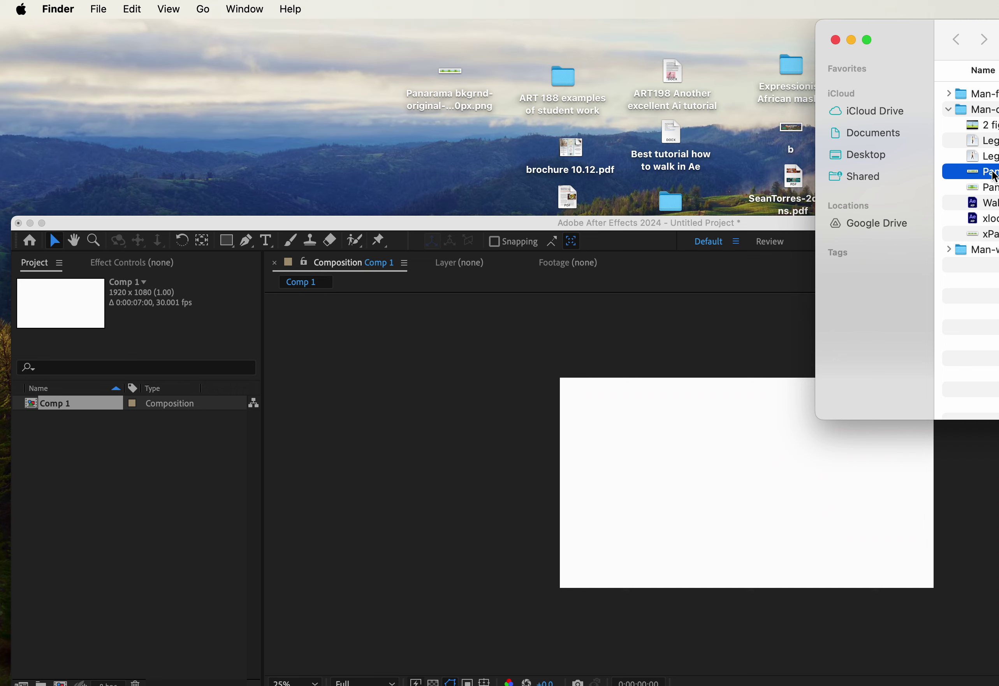
pyautogui.click(995, 176)
pyautogui.moveTo(994, 176); pyautogui.dragTo(117, 500)
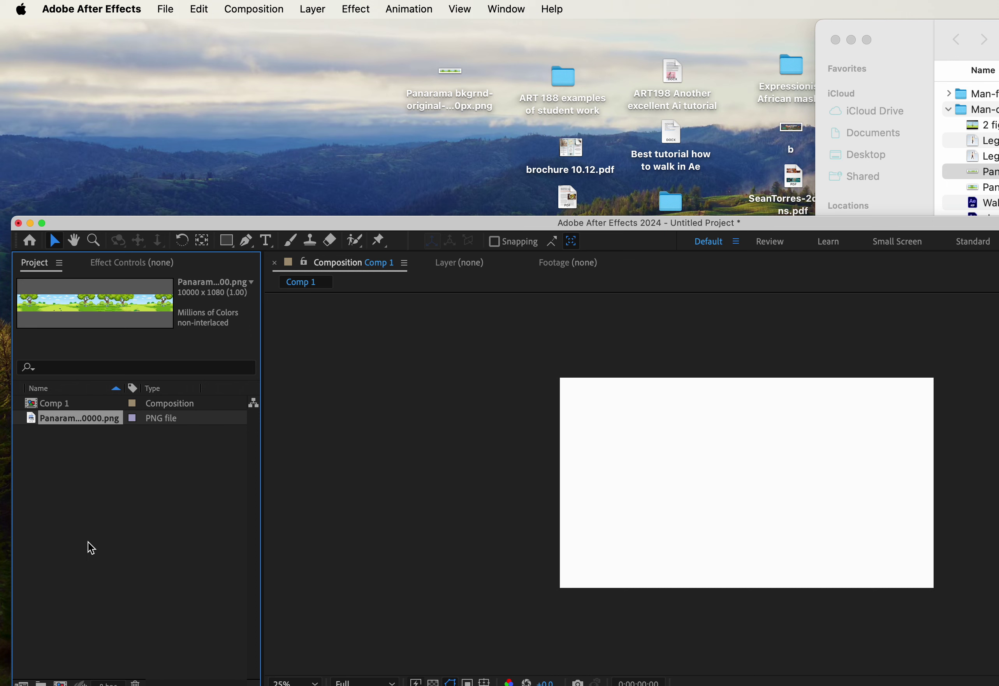
# Import both Legs-closed.ai and Legs-open.ai into the project.
pyautogui.click(980, 141)
pyautogui.keyDown('shift'); pyautogui.click(986, 159); pyautogui.keyUp('shift')
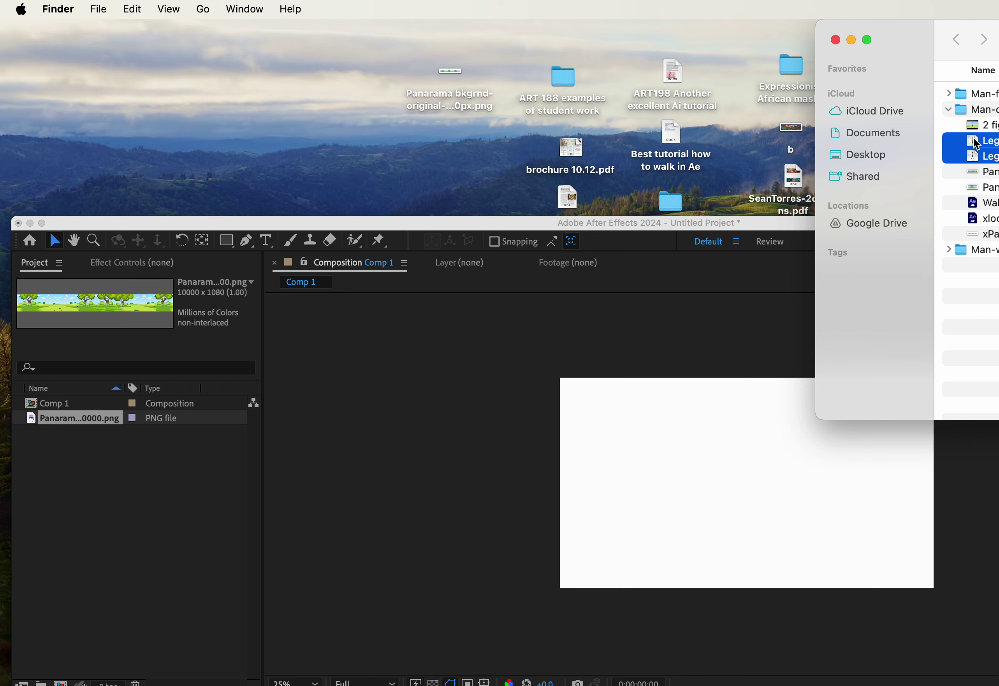
pyautogui.moveTo(976, 143); pyautogui.dragTo(44, 502)
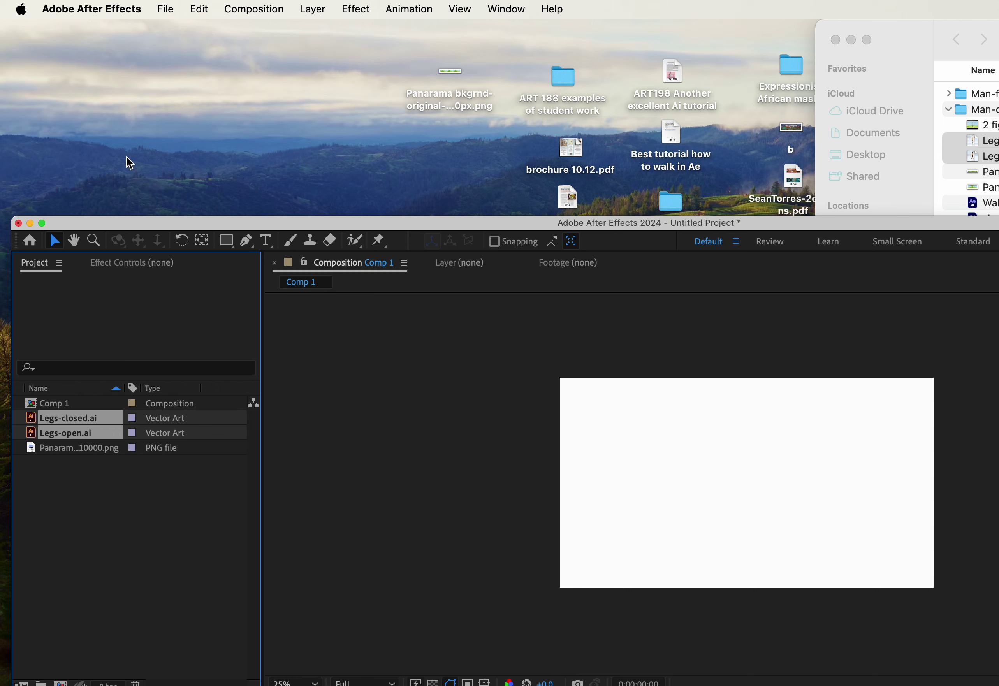
pyautogui.moveTo(300, 217); pyautogui.dragTo(288, 18)
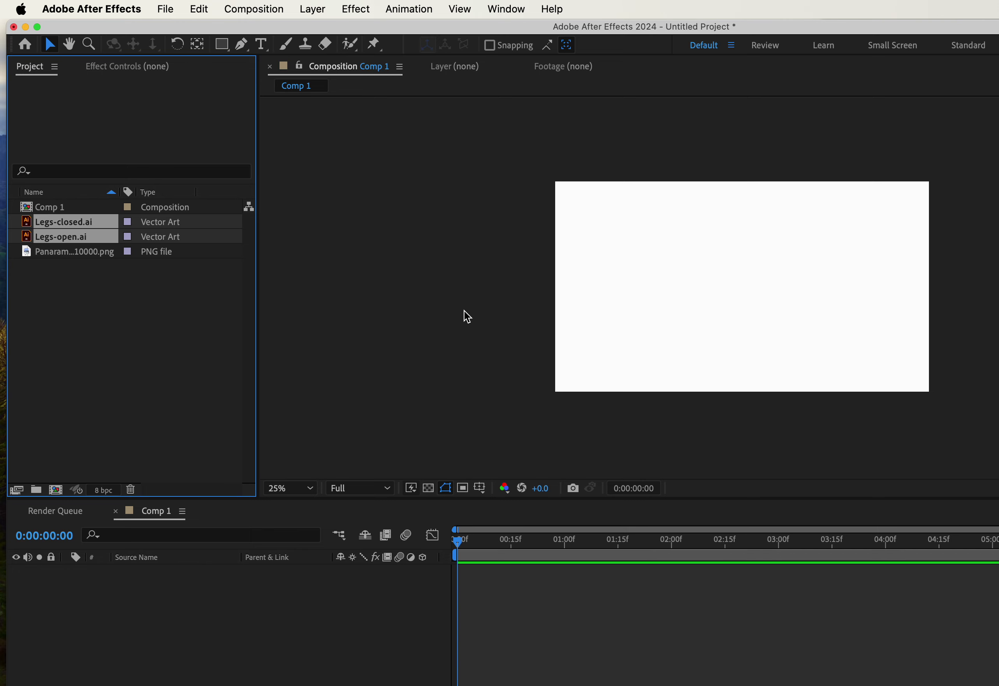
# Zoom the viewer to 12.5% and add the panorama PNG to Comp 1 as layer 1.
pyautogui.click(311, 488)
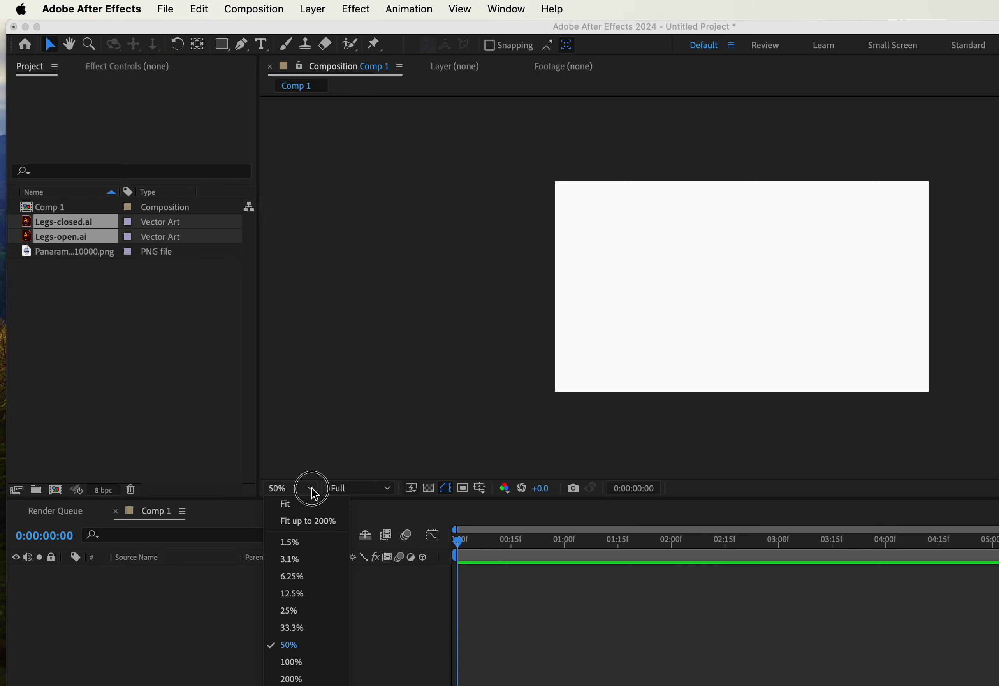
pyautogui.click(325, 593)
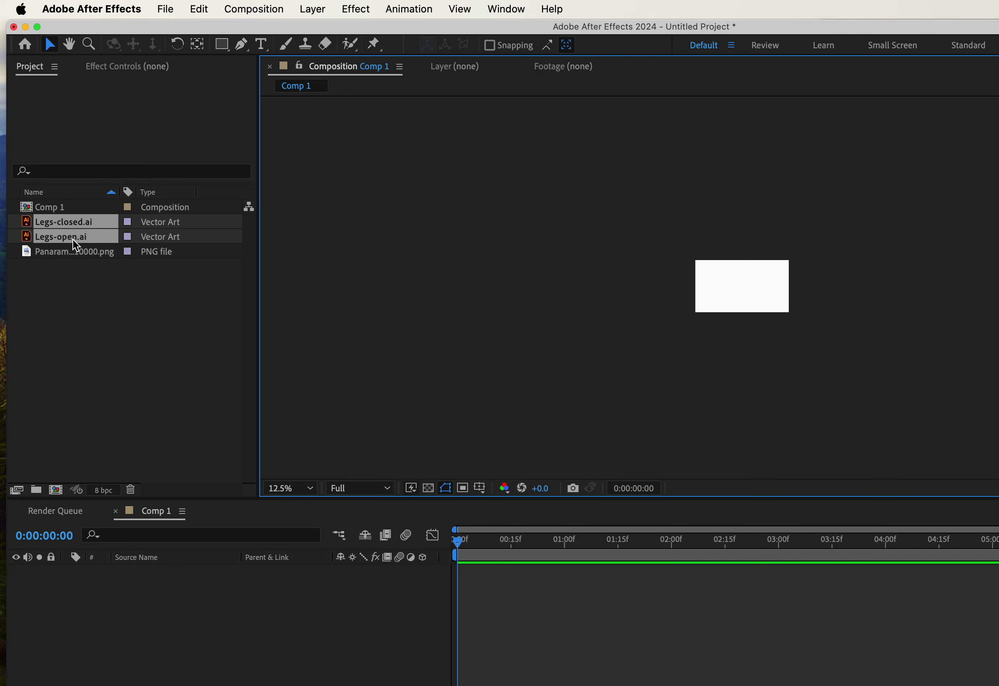
pyautogui.click(78, 221)
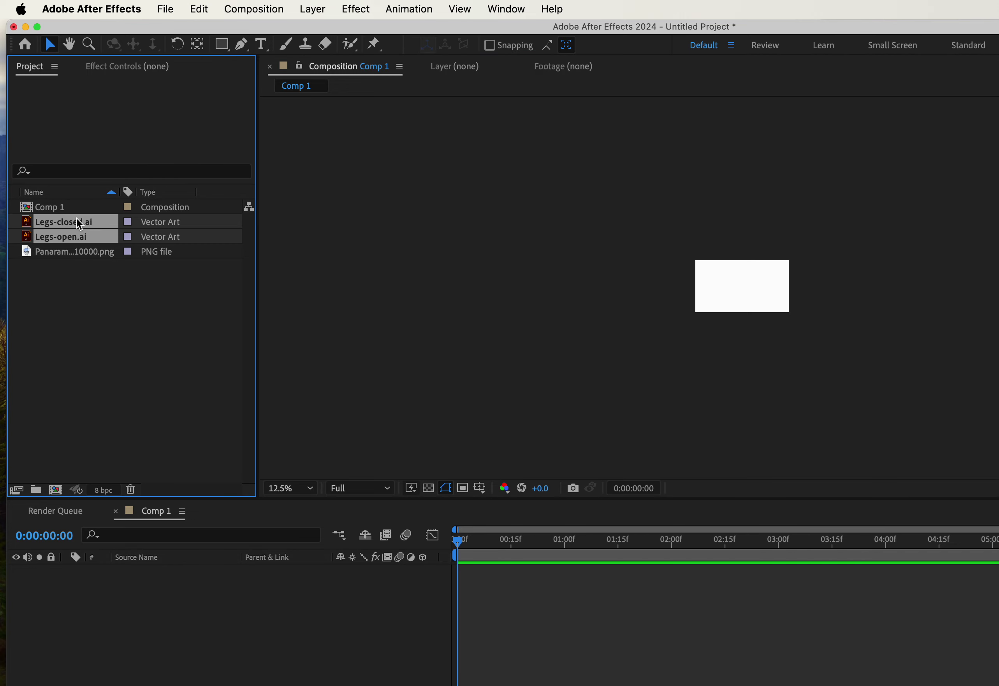
pyautogui.moveTo(62, 254); pyautogui.dragTo(68, 592)
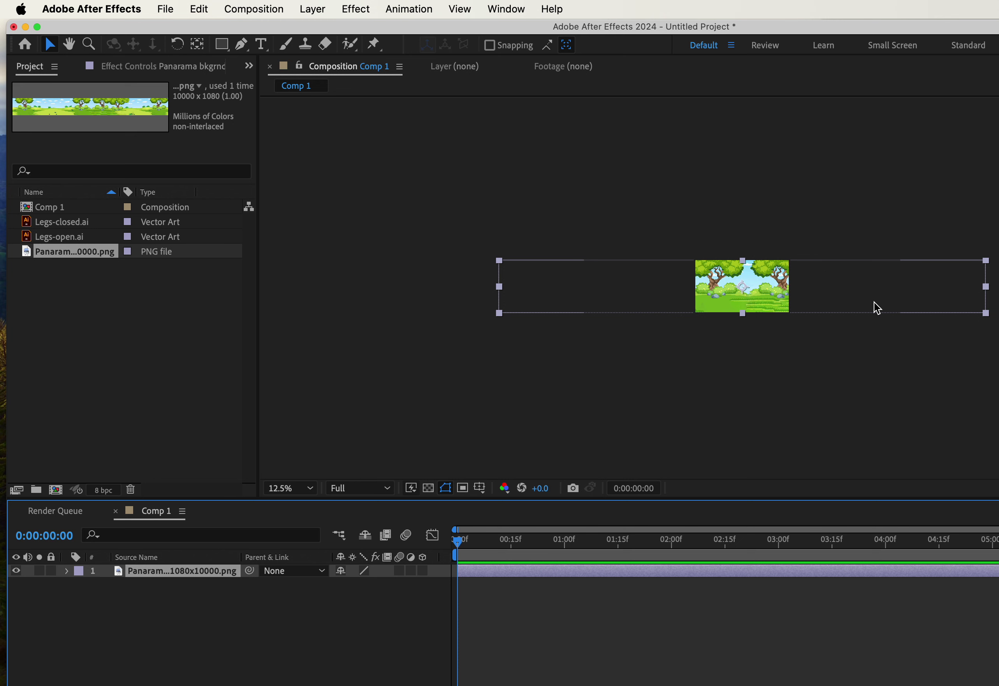
# Drag the panorama layer right until its left end meets the frame's left edge.
pyautogui.moveTo(871, 24); pyautogui.dragTo(651, 14)
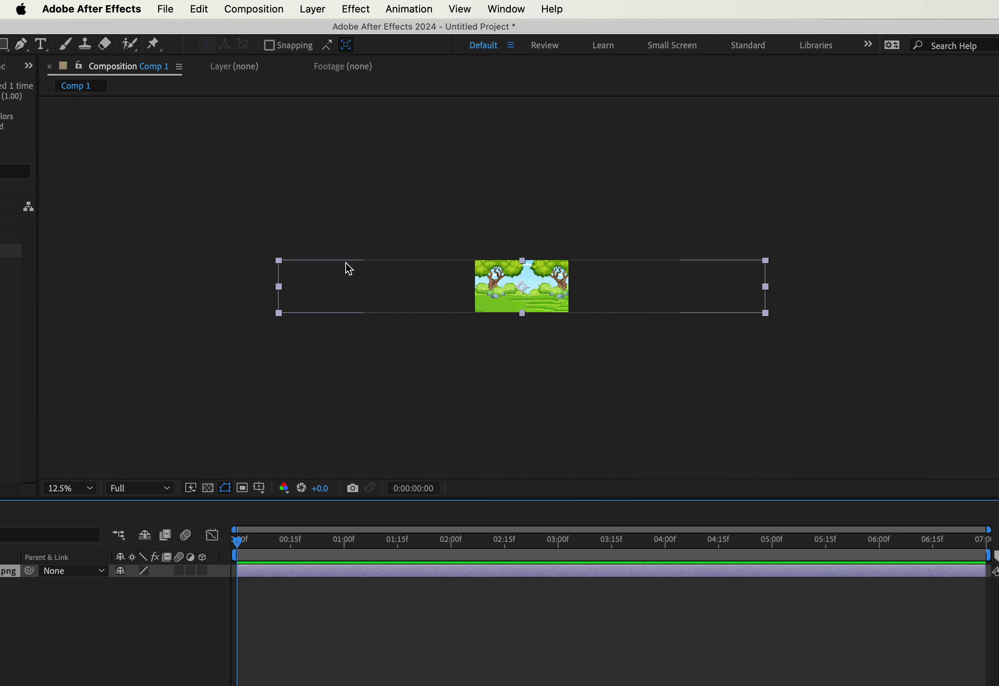
pyautogui.moveTo(556, 287); pyautogui.dragTo(749, 286)
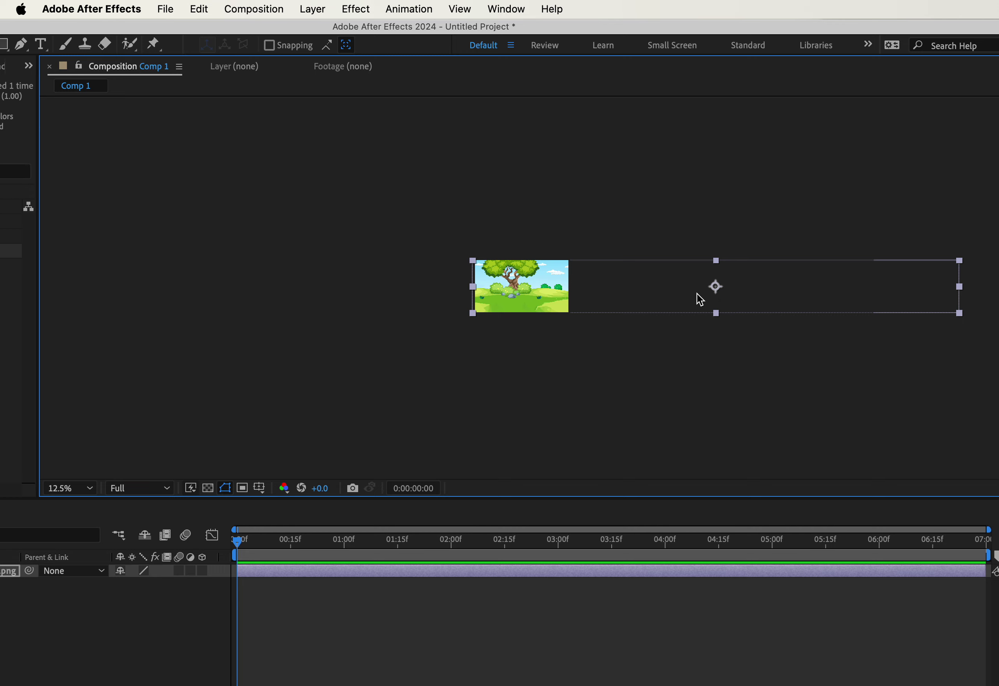
# Turn on rulers with Cmd+R and place a vertical guide through the panorama's anchor point.
pyautogui.press('super+r')
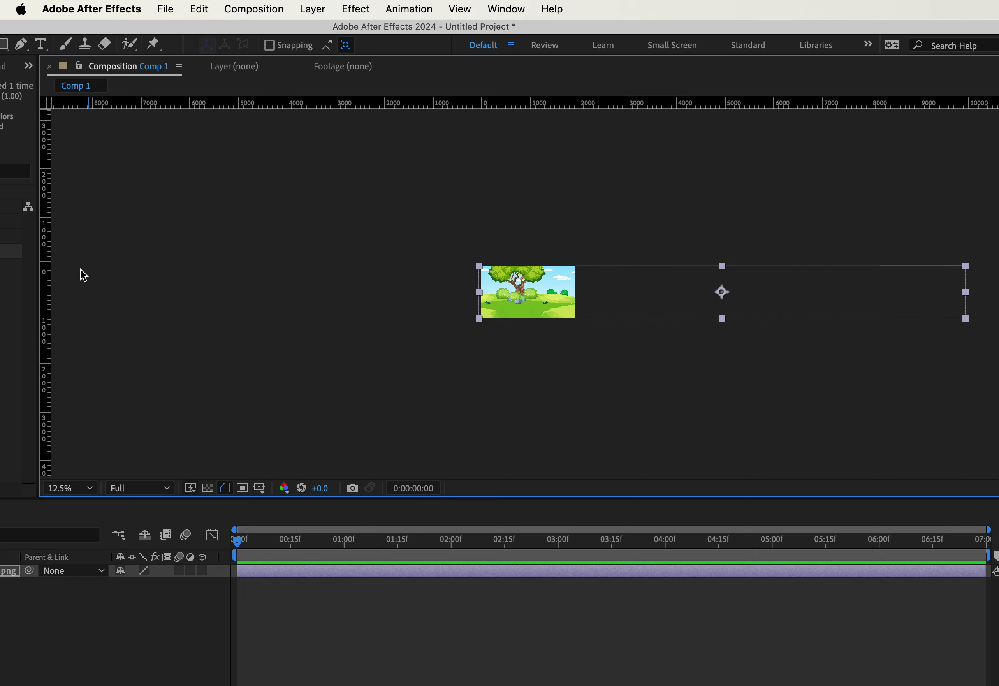
pyautogui.moveTo(44, 300); pyautogui.dragTo(720, 392)
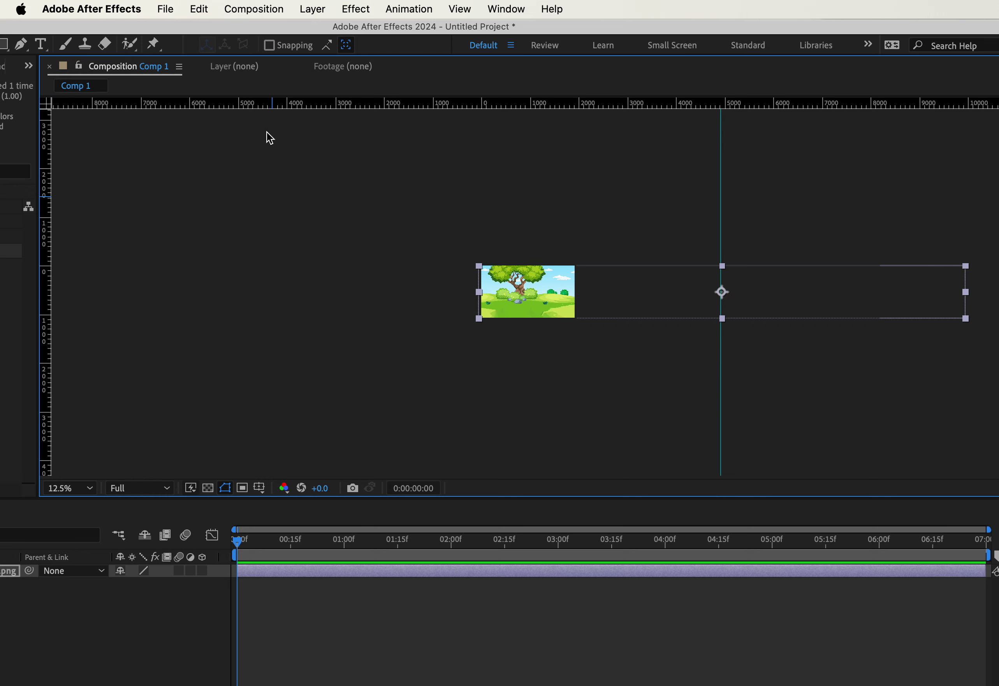
pyautogui.moveTo(203, 25); pyautogui.dragTo(421, 24)
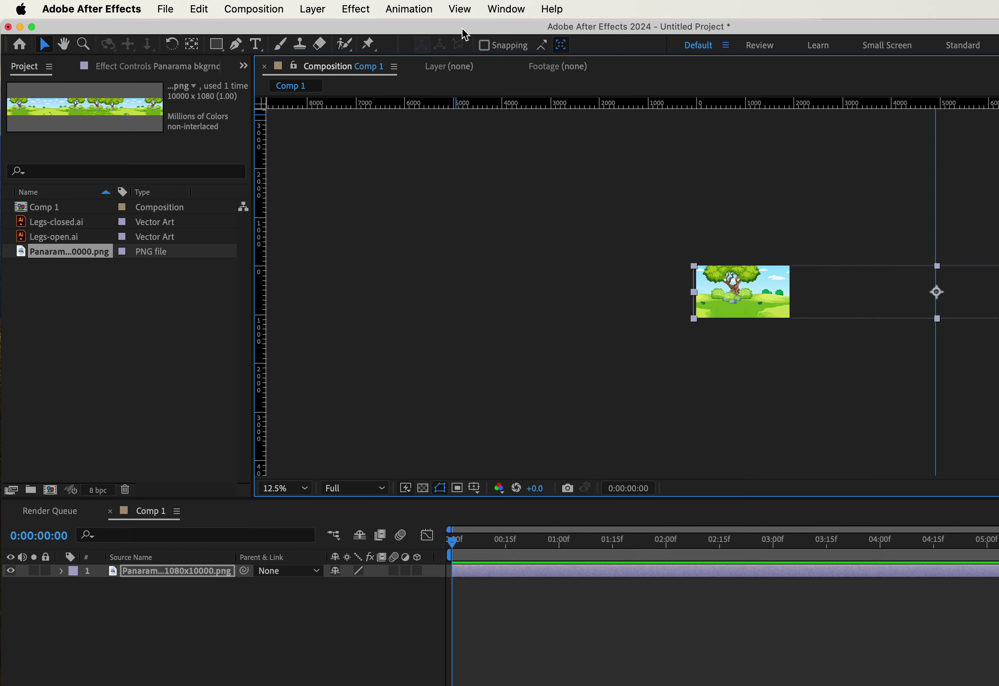
# Maximize the After Effects window and widen the Composition panel.
pyautogui.moveTo(463, 27); pyautogui.dragTo(191, 31)
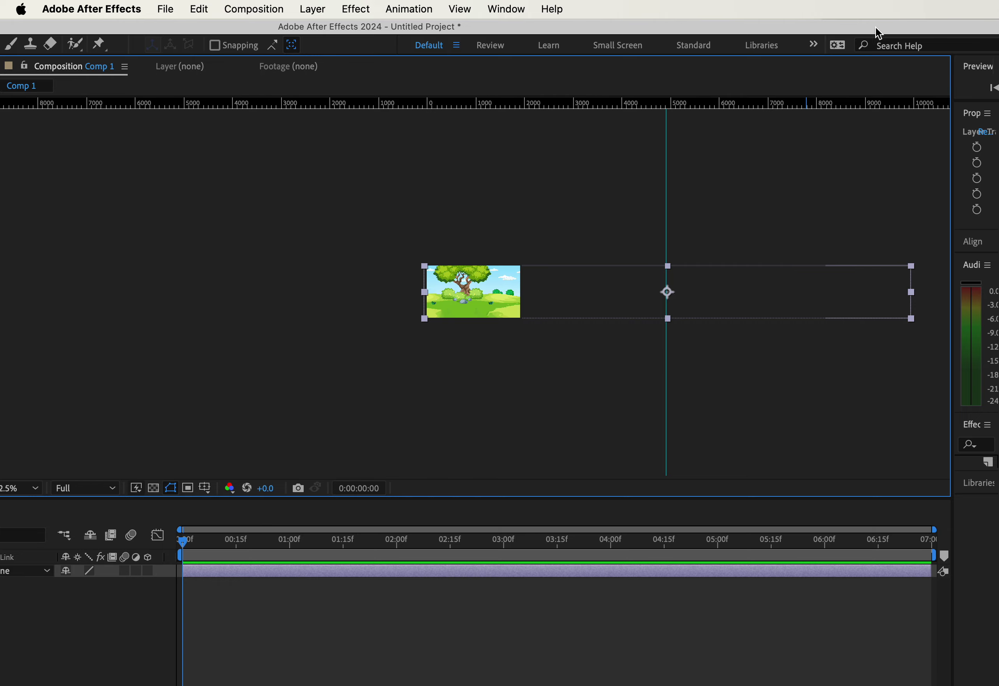
pyautogui.moveTo(876, 31); pyautogui.dragTo(809, 30)
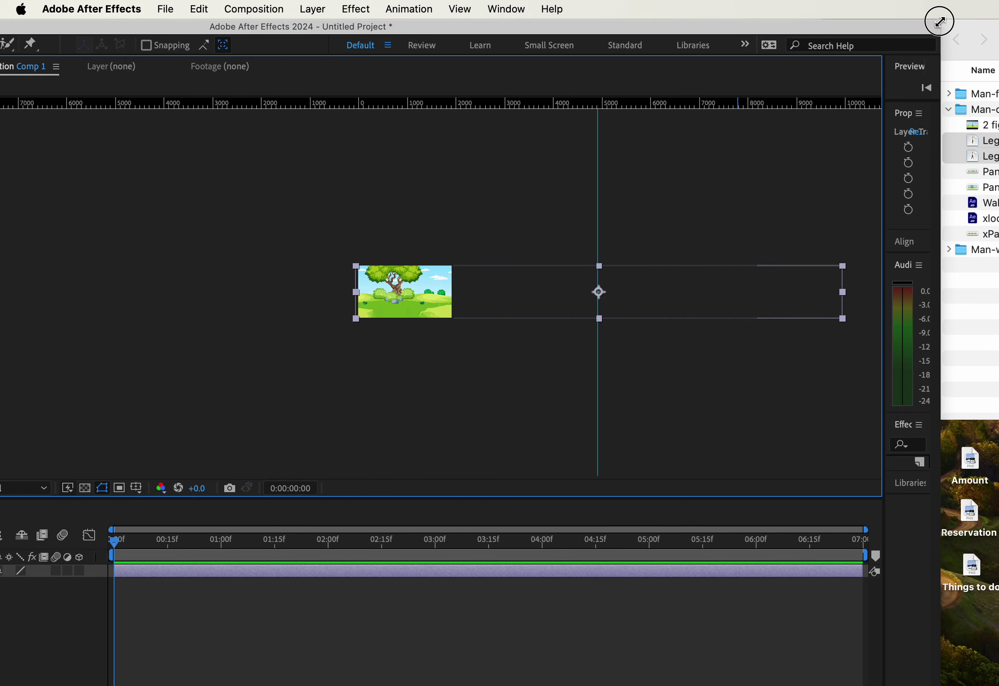
pyautogui.moveTo(939, 19); pyautogui.dragTo(760, 54)
pyautogui.doubleClick(642, 60)
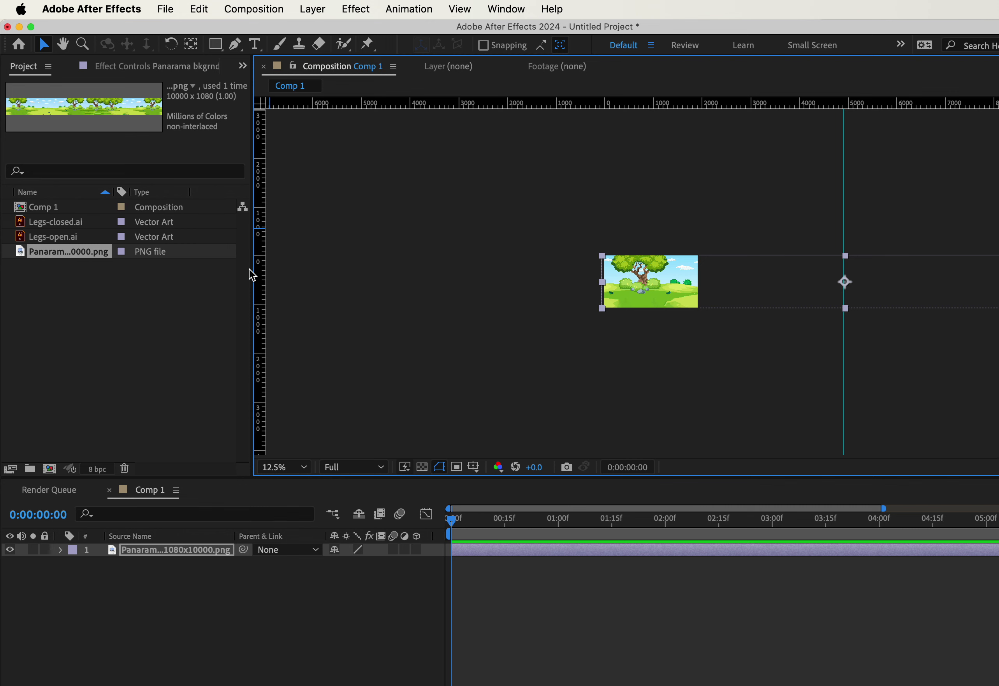
pyautogui.moveTo(252, 271); pyautogui.dragTo(197, 266)
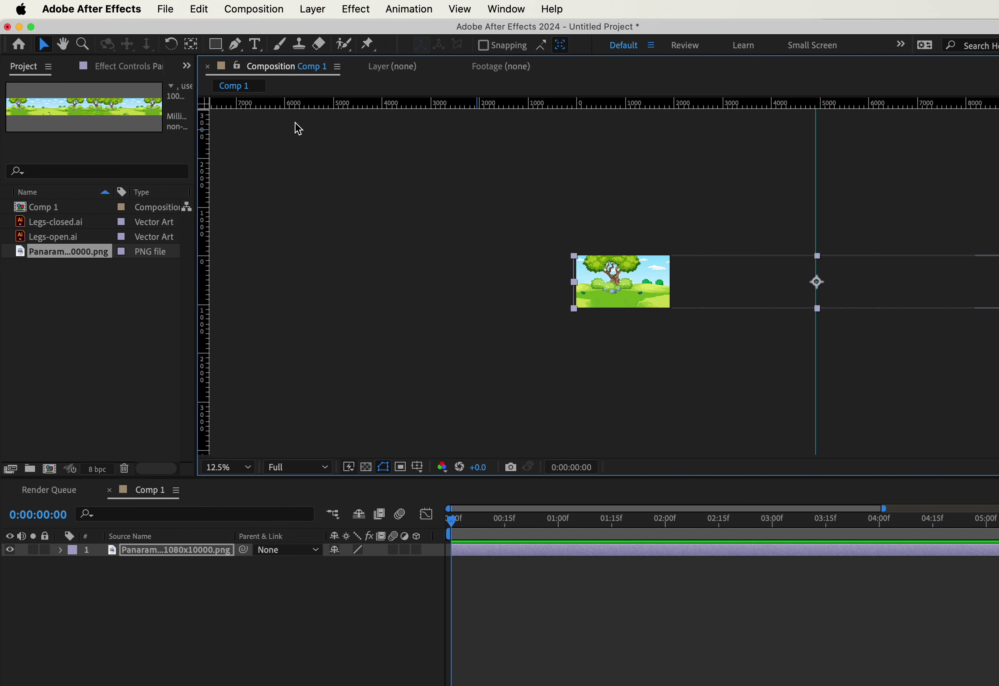
# Draw a two-point horizontal Pen path from the vertical guide leftward past the panorama.
pyautogui.click(63, 44)
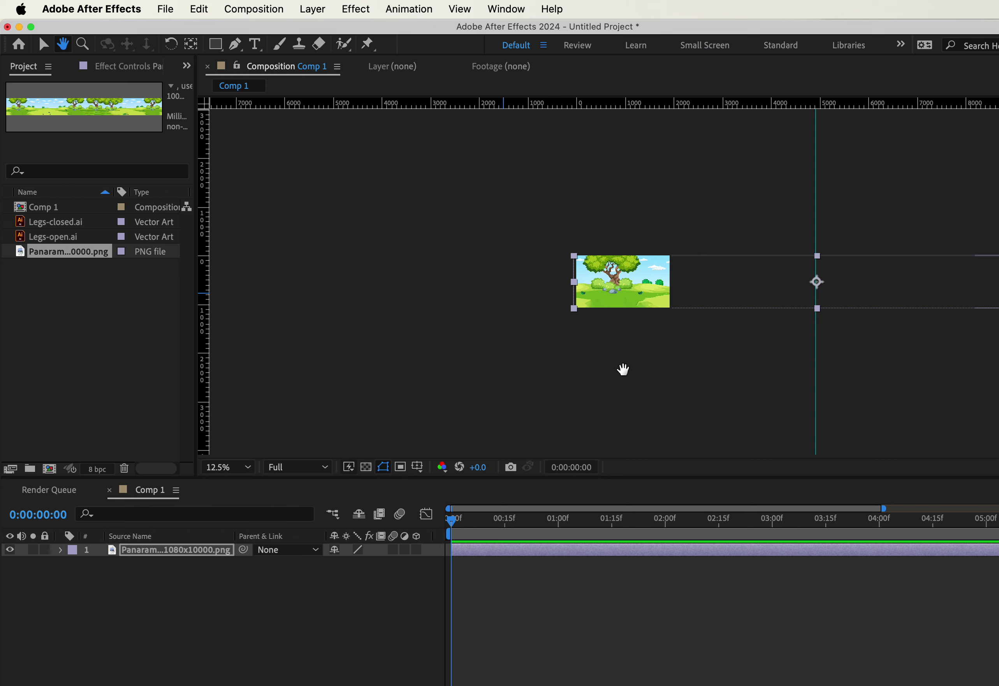
pyautogui.moveTo(704, 383); pyautogui.dragTo(530, 372)
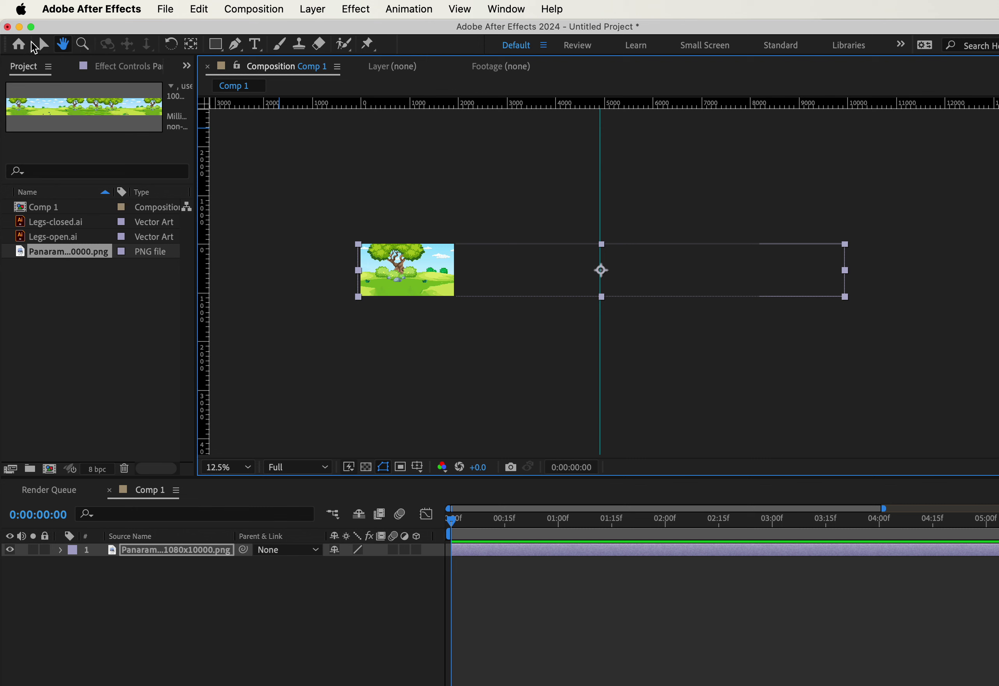
pyautogui.click(42, 44)
pyautogui.click(390, 196)
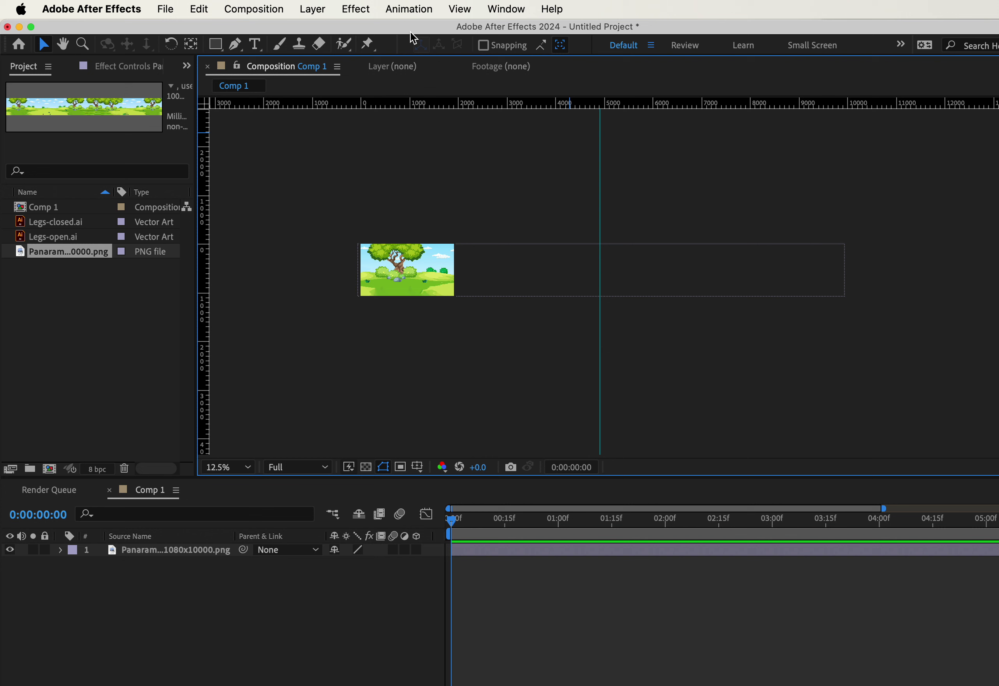
pyautogui.click(235, 45)
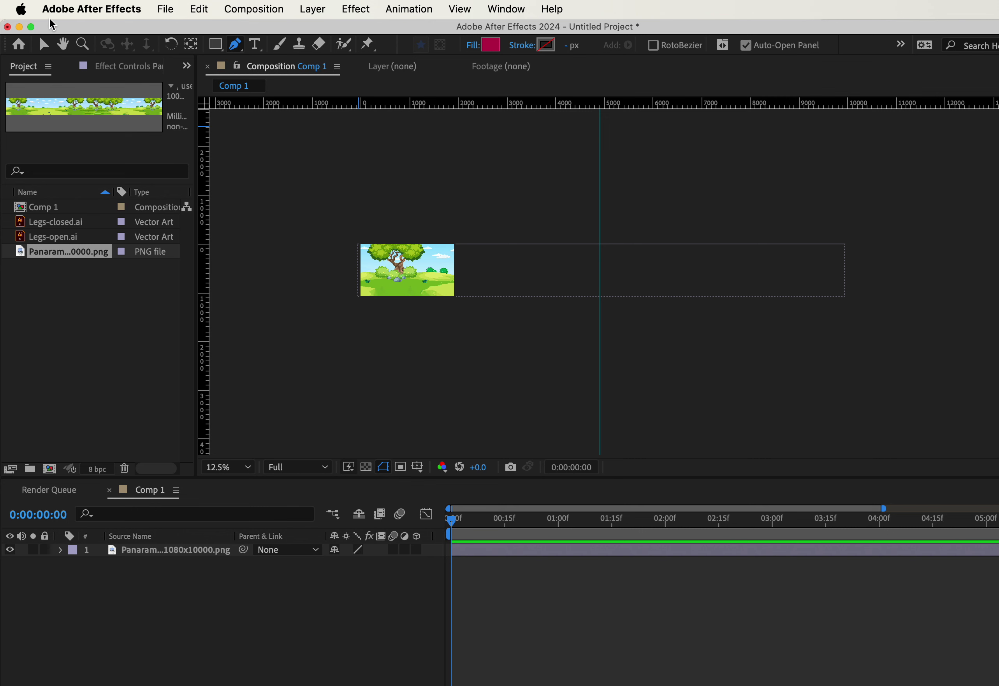
pyautogui.click(61, 45)
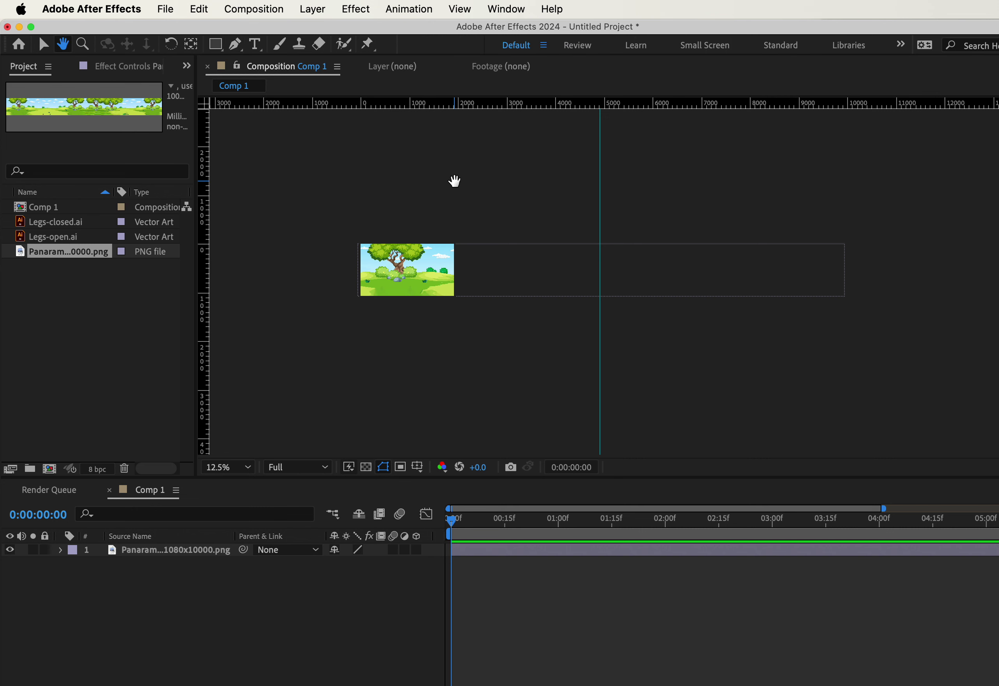
pyautogui.moveTo(452, 180); pyautogui.dragTo(634, 175)
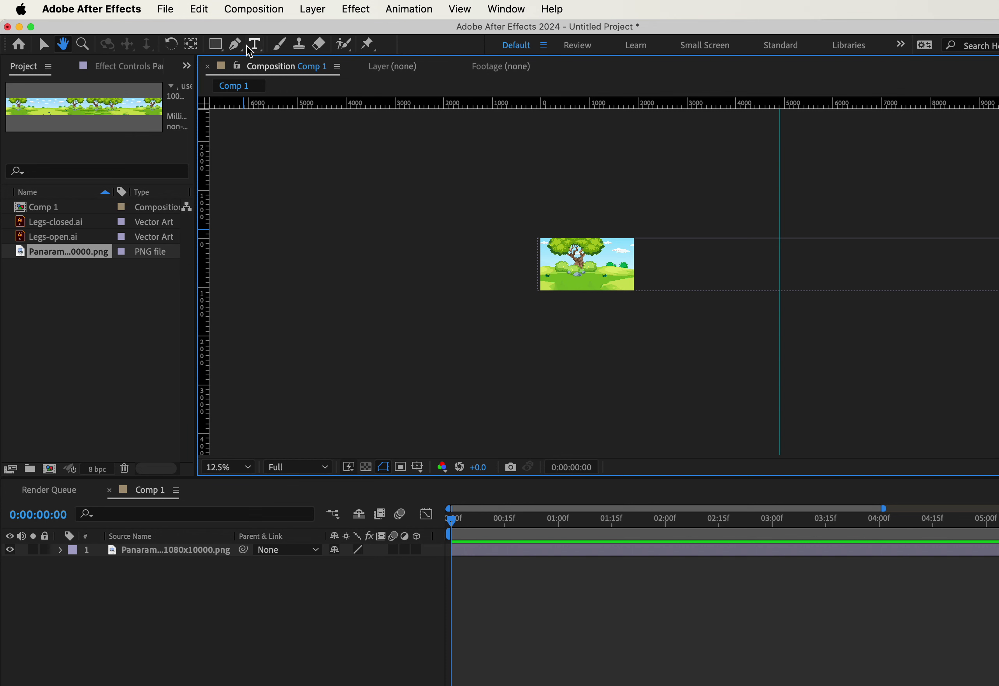
pyautogui.click(236, 45)
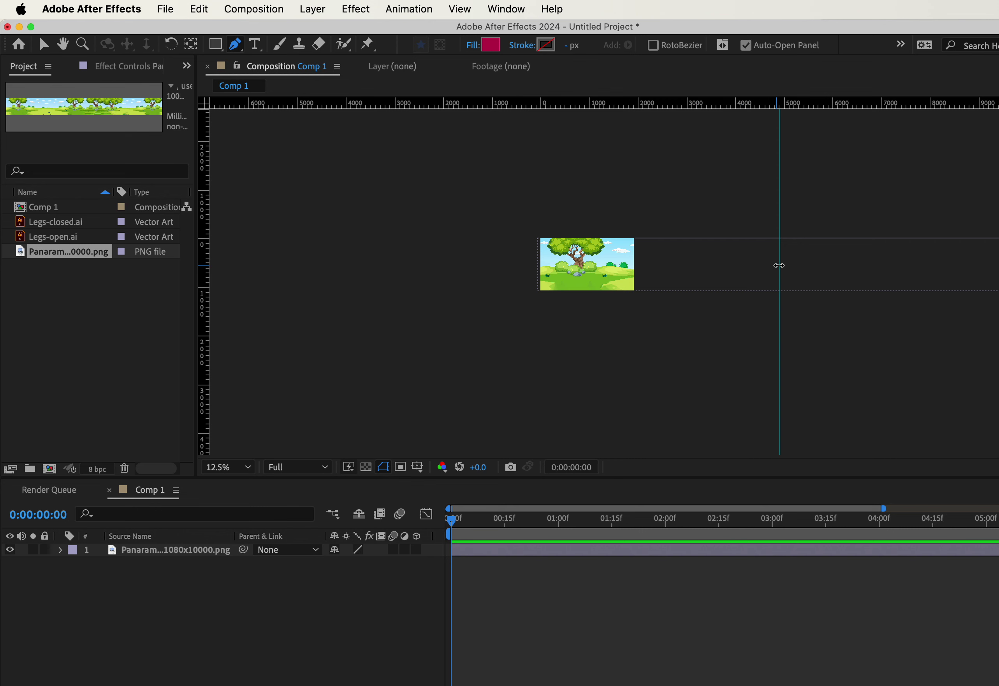
pyautogui.click(777, 266)
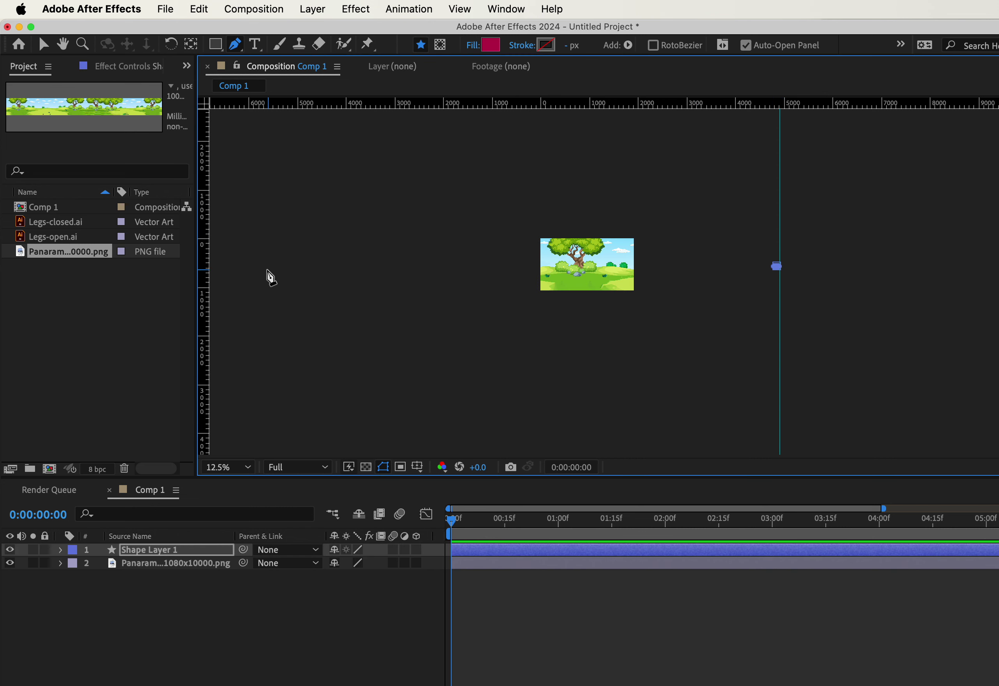
pyautogui.click(266, 266)
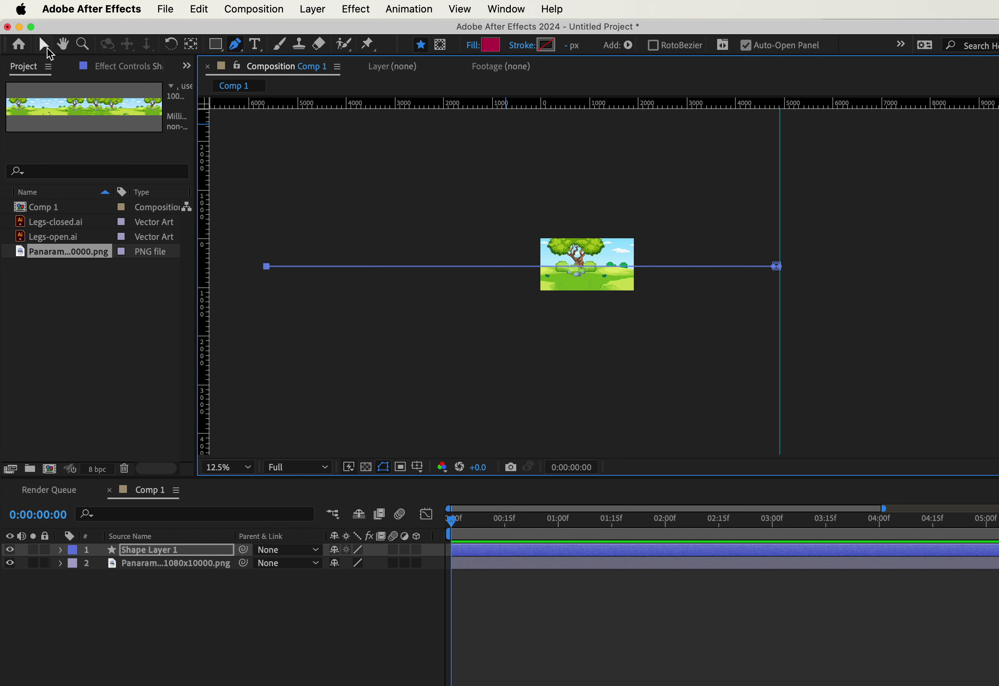
# Twirl open Shape Layer 1 > Contents > Shape 1 > Path 1 to show its Path property.
pyautogui.click(43, 44)
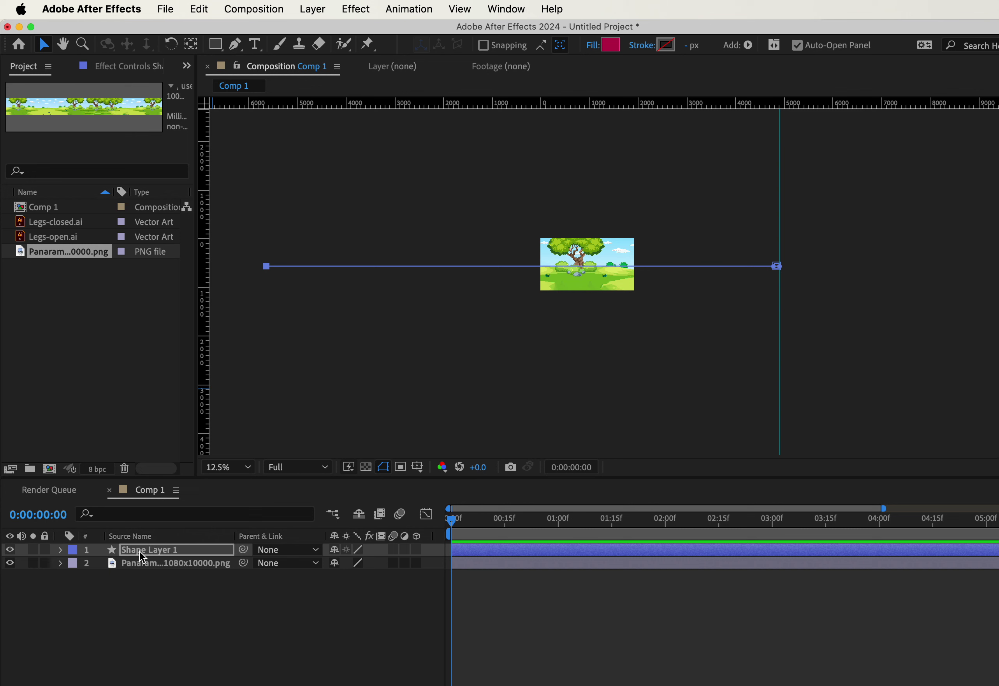
pyautogui.click(62, 550)
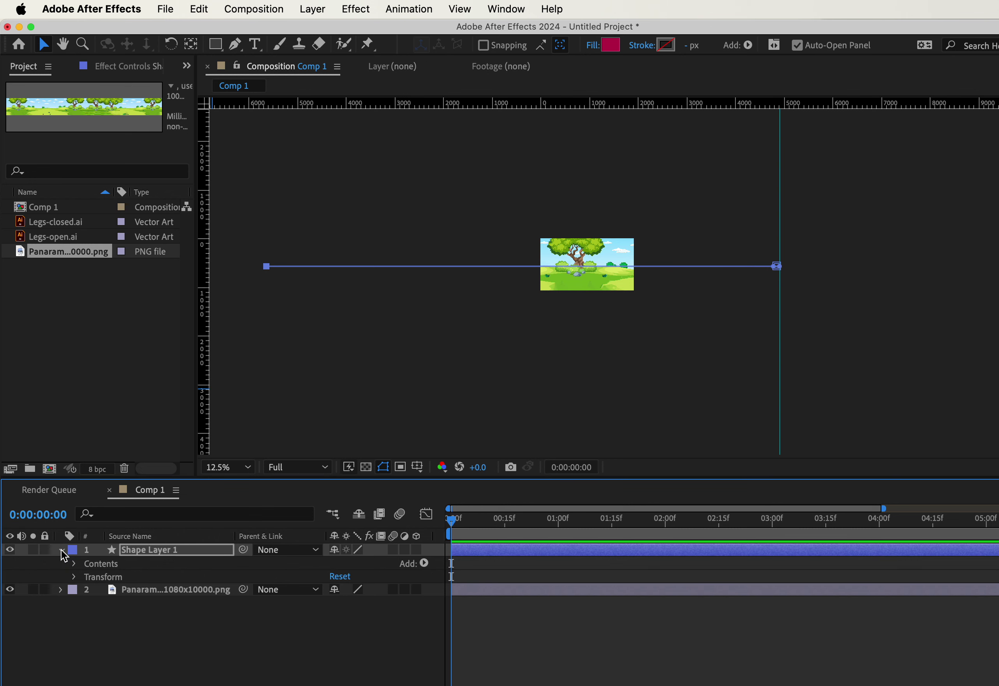
pyautogui.click(75, 564)
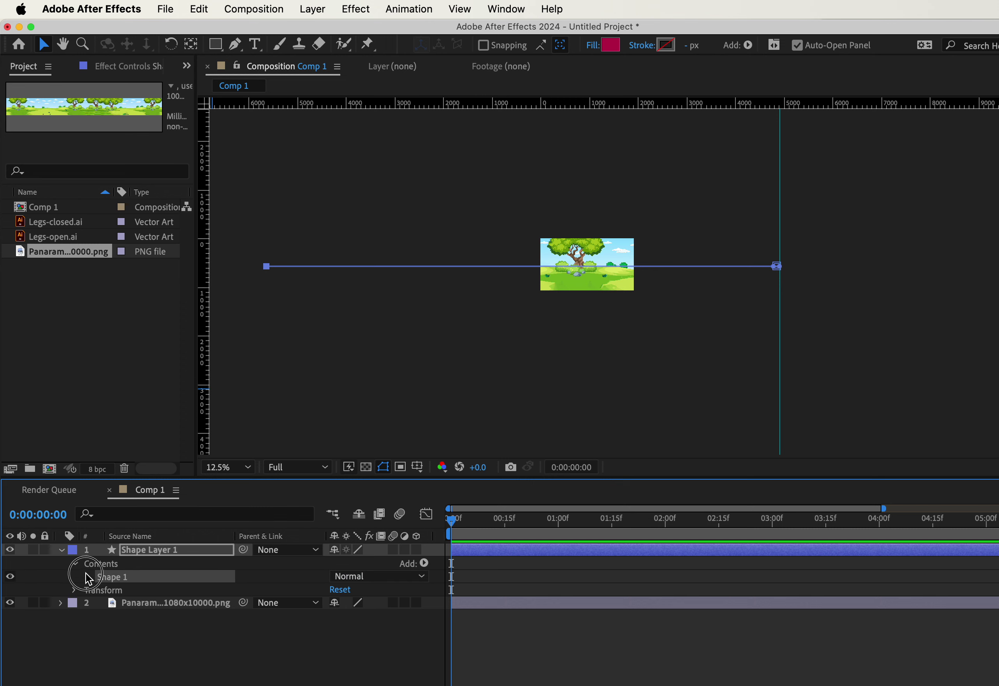
pyautogui.click(88, 577)
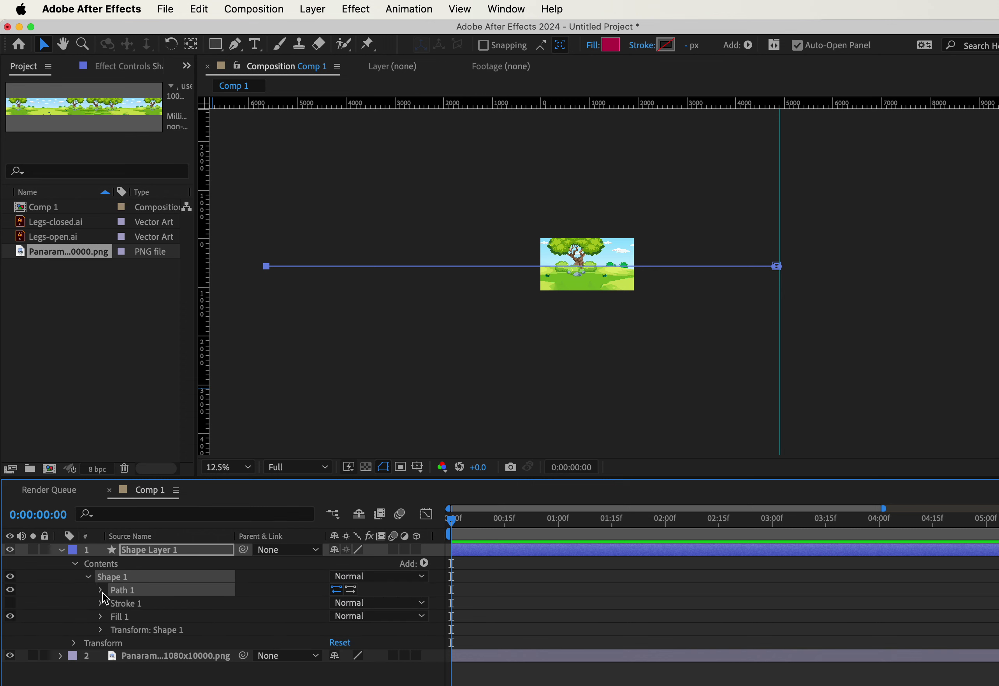
pyautogui.click(101, 591)
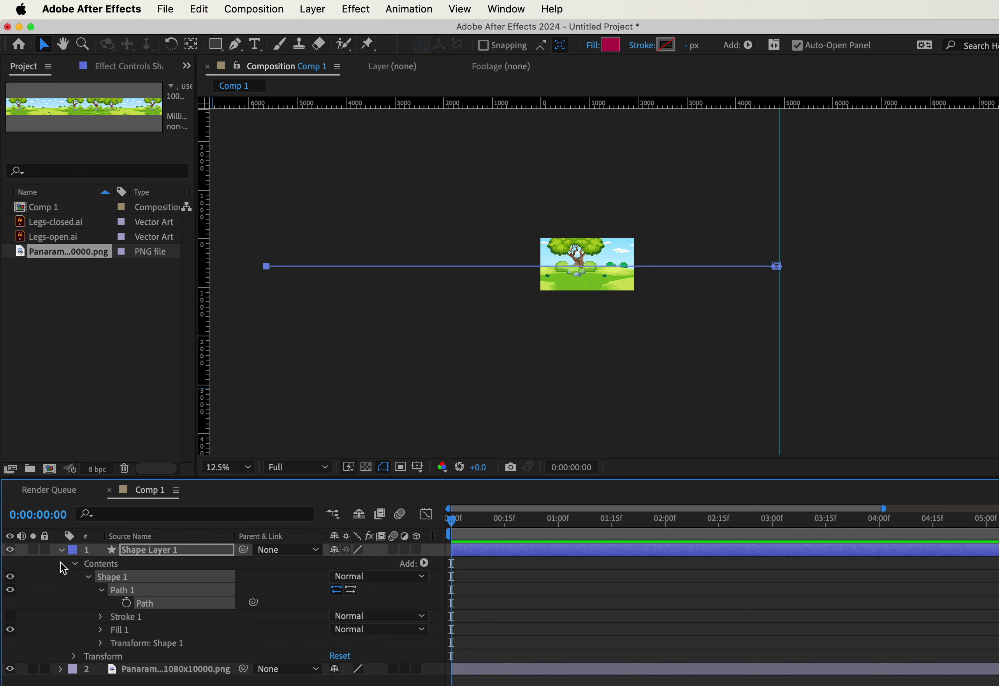
# Paste the path into the panorama's Position, creating keyframes at 0f and 2:00f.
pyautogui.click(62, 550)
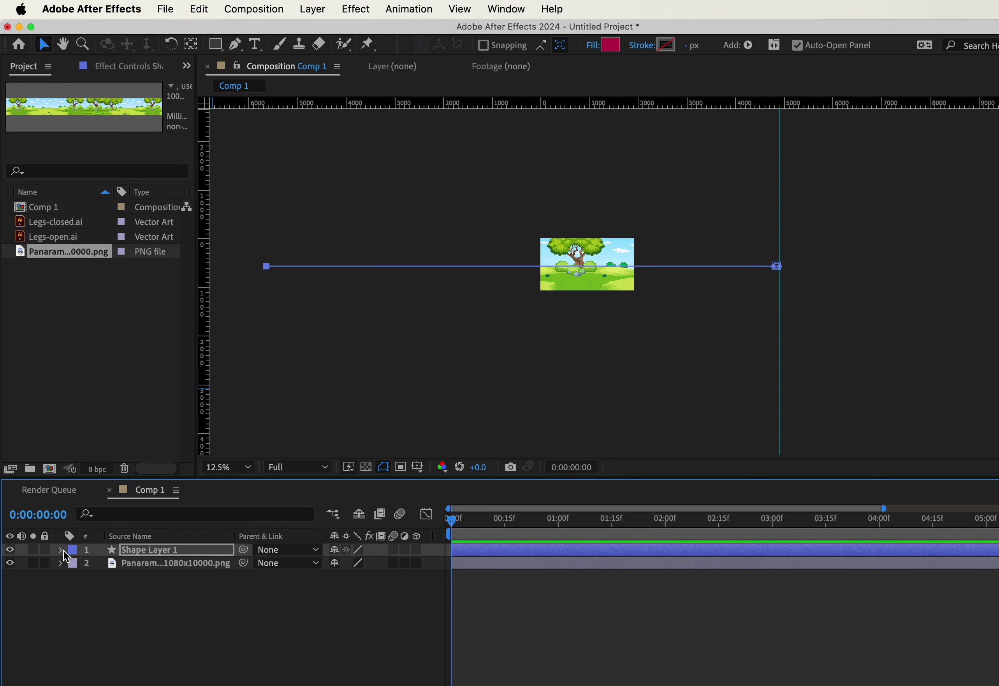
pyautogui.click(62, 563)
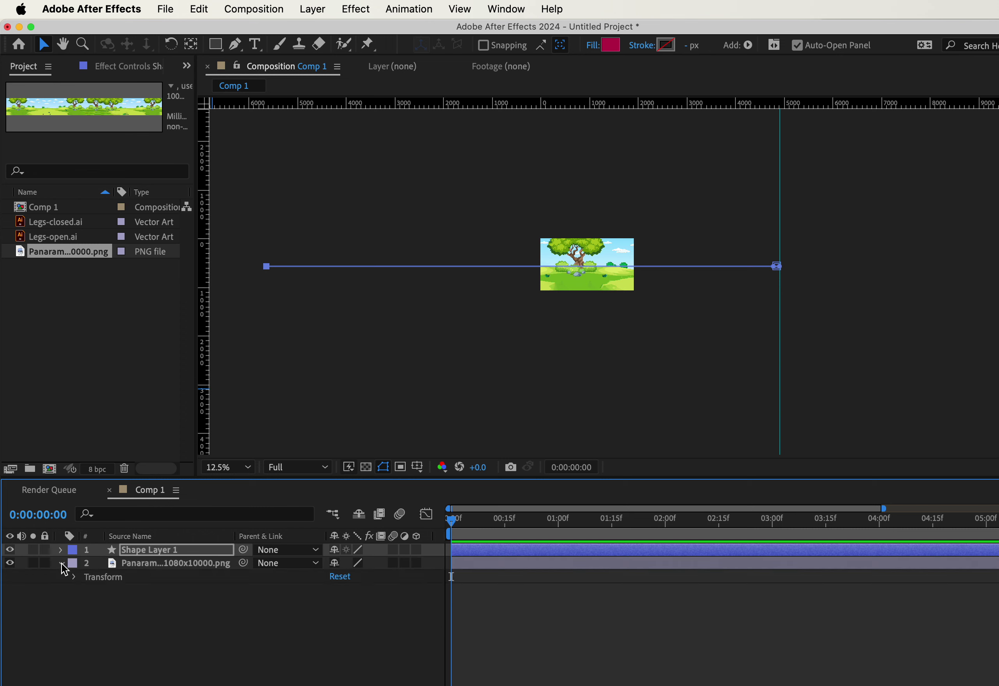
pyautogui.click(74, 578)
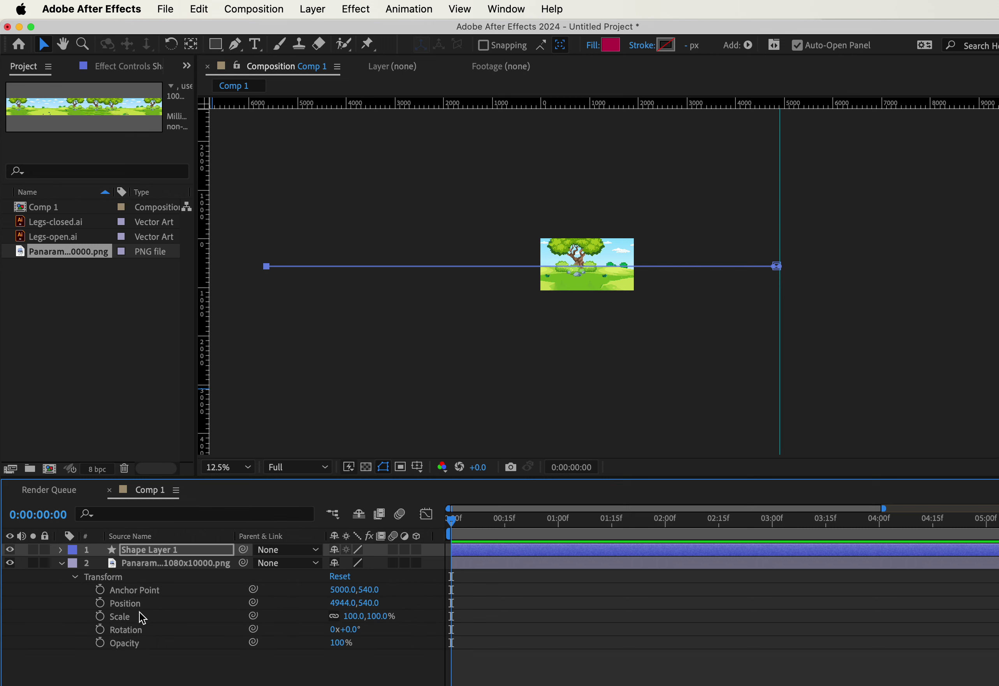
pyautogui.click(131, 605)
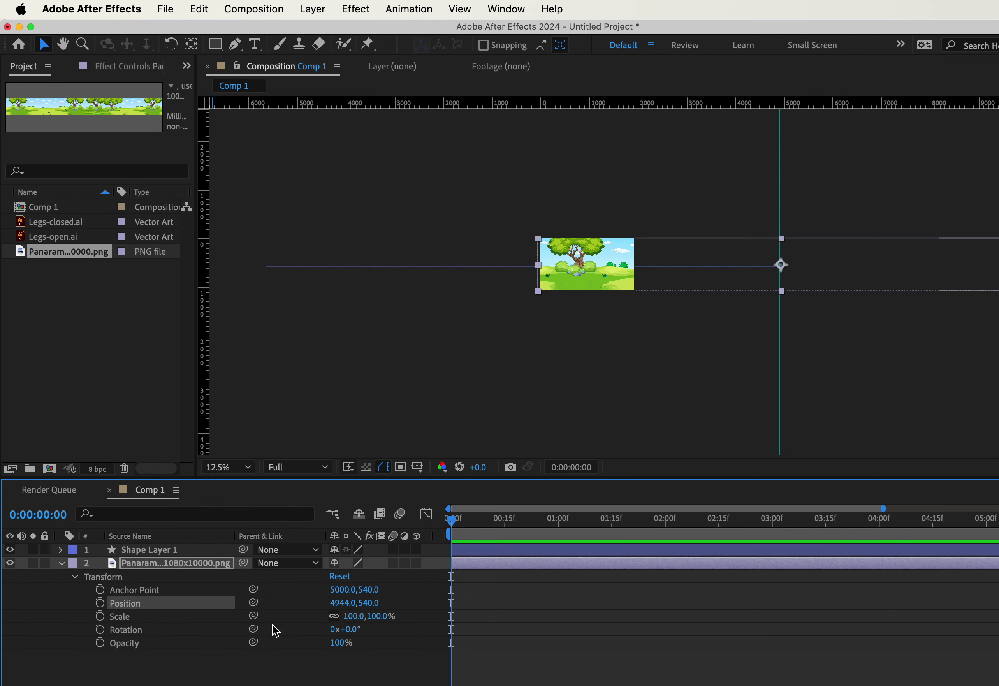
pyautogui.press('super+v')
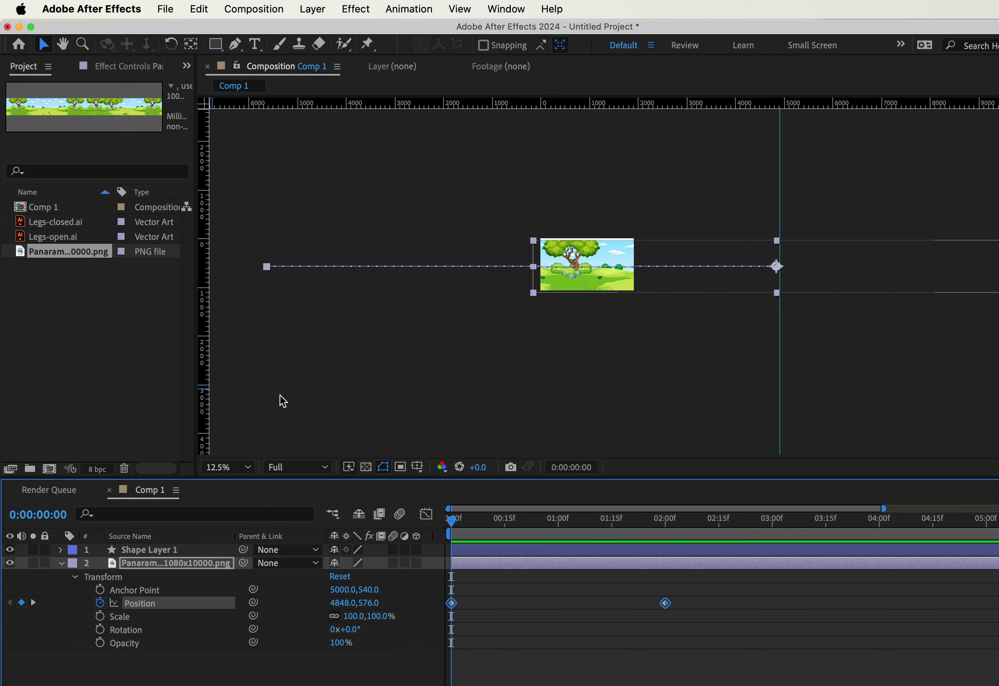
pyautogui.press('space')
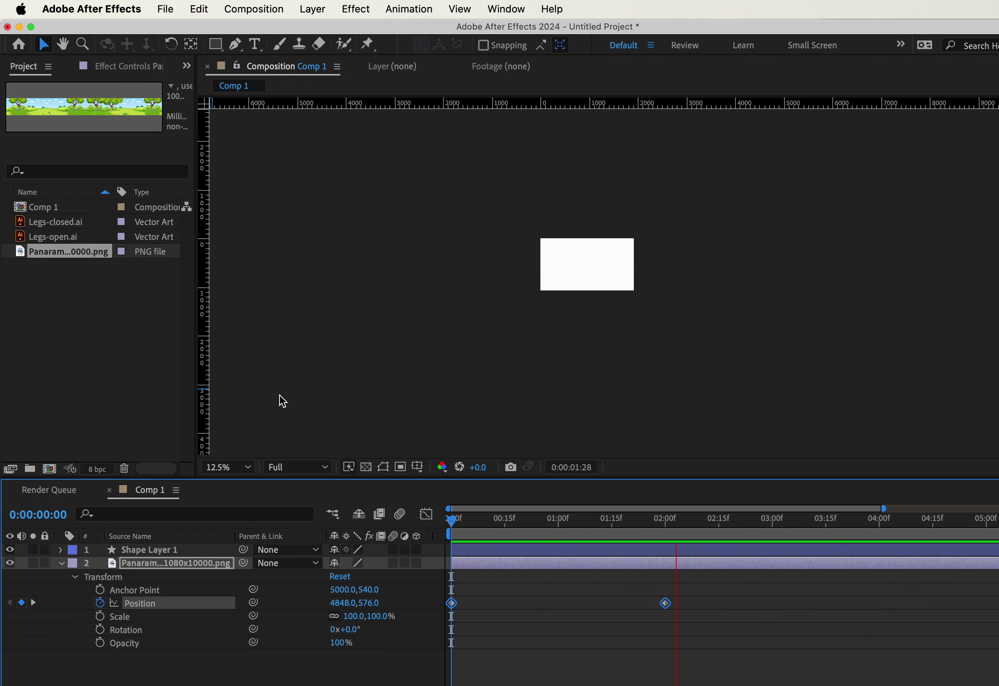
pyautogui.press('space')
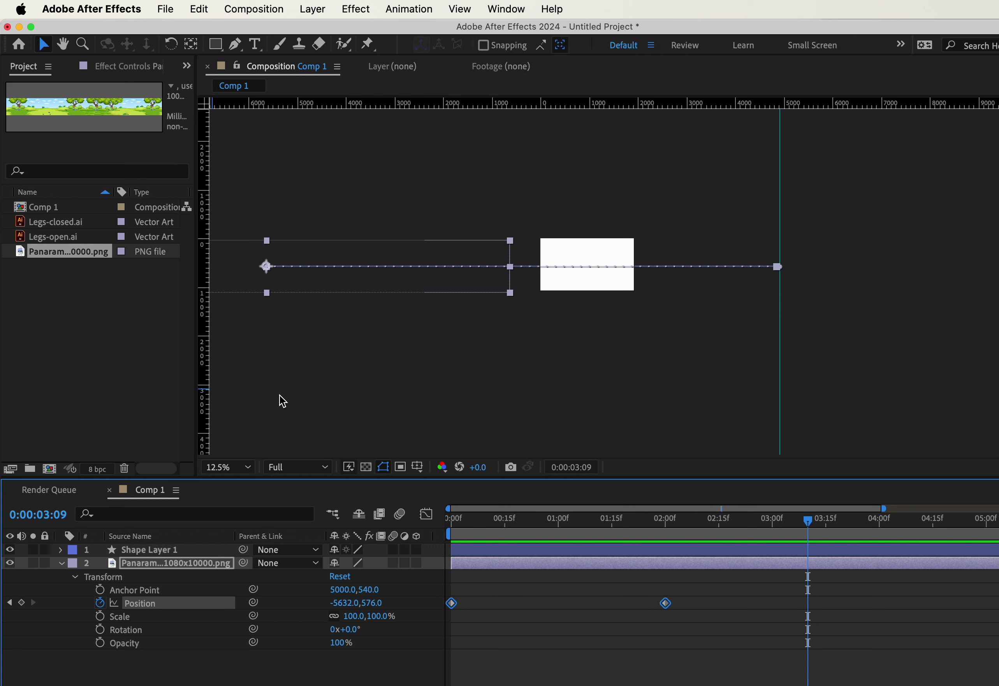
pyautogui.click(473, 328)
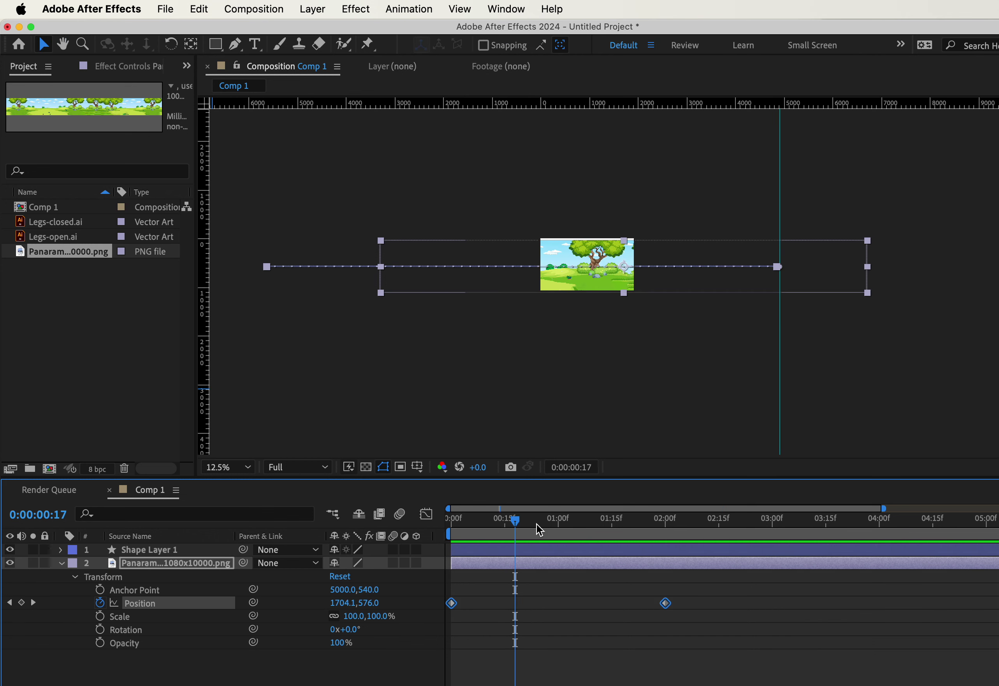
pyautogui.moveTo(515, 520); pyautogui.dragTo(437, 515)
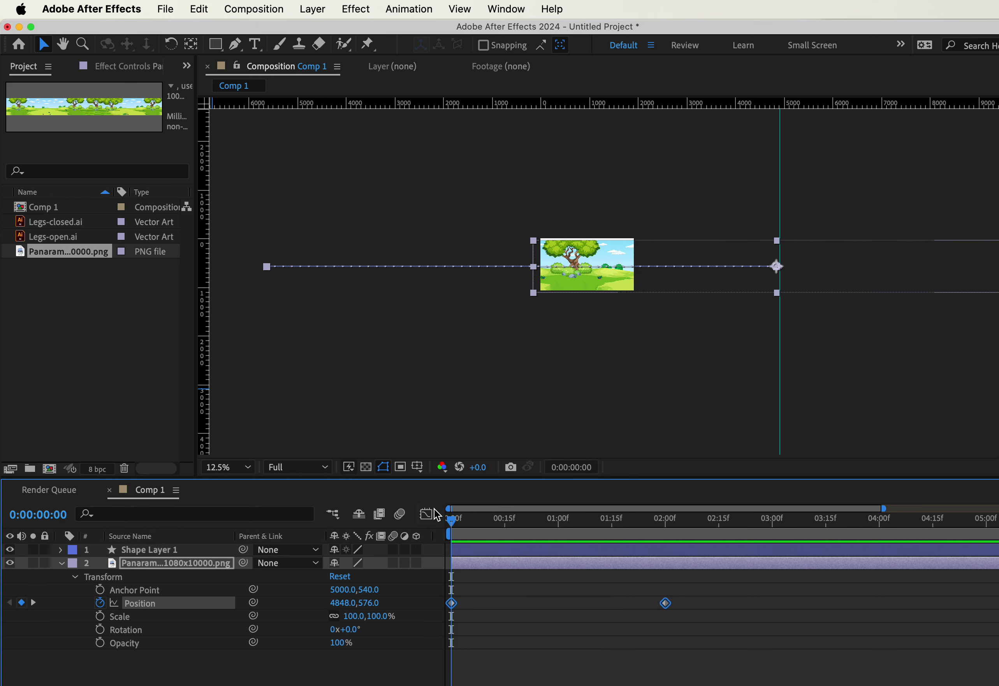
# Shift the panorama's Position keyframes later, then drag the first one back to 0:00.
pyautogui.moveTo(588, 26); pyautogui.dragTo(508, 6)
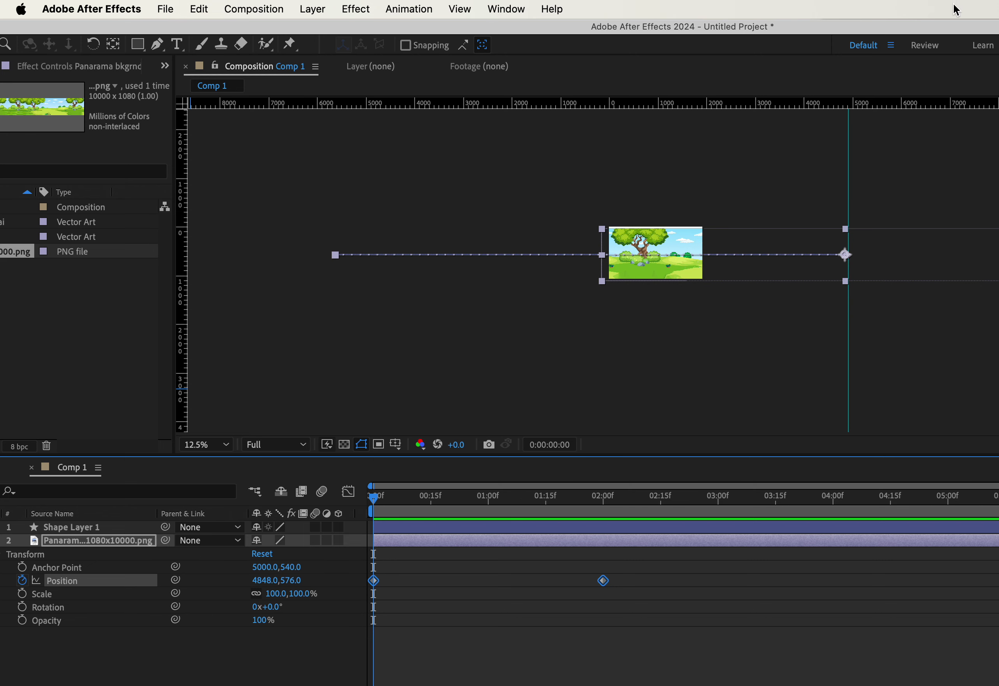
pyautogui.moveTo(940, 30); pyautogui.dragTo(735, 33)
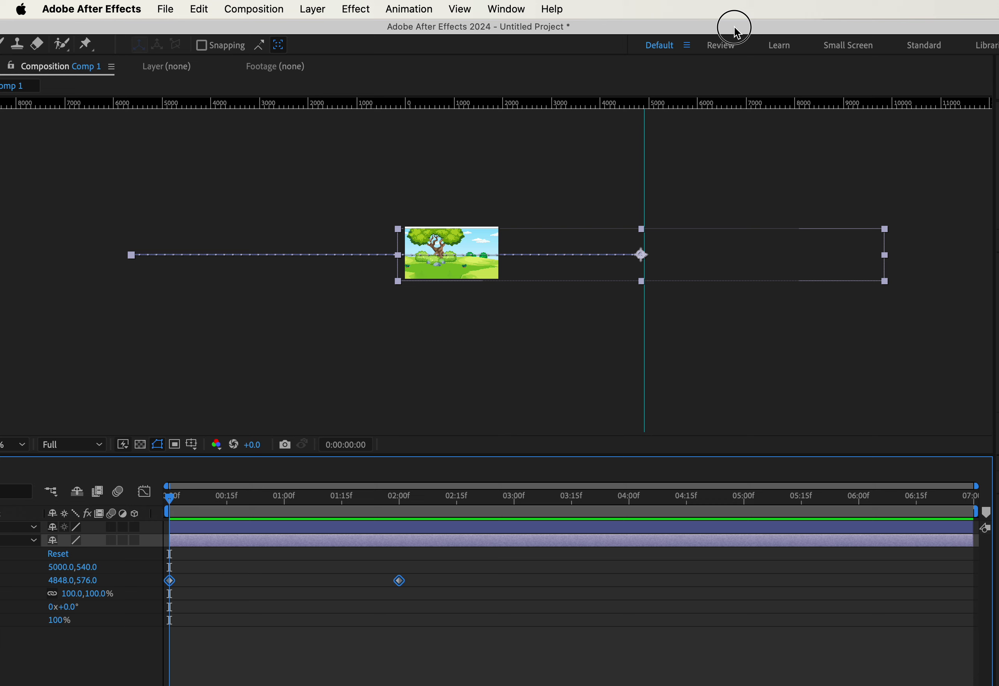
pyautogui.moveTo(735, 33)
pyautogui.mouseDown()
pyautogui.moveTo(798, 26)
pyautogui.moveTo(735, 18)
pyautogui.mouseUp()
pyautogui.moveTo(401, 588); pyautogui.dragTo(977, 589)
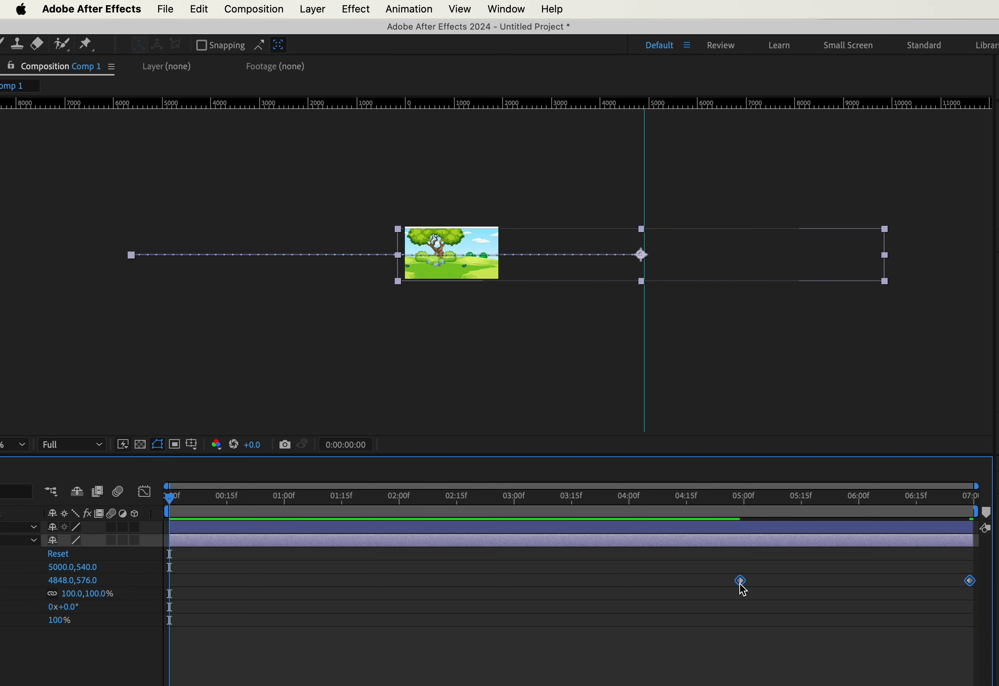
pyautogui.moveTo(740, 584)
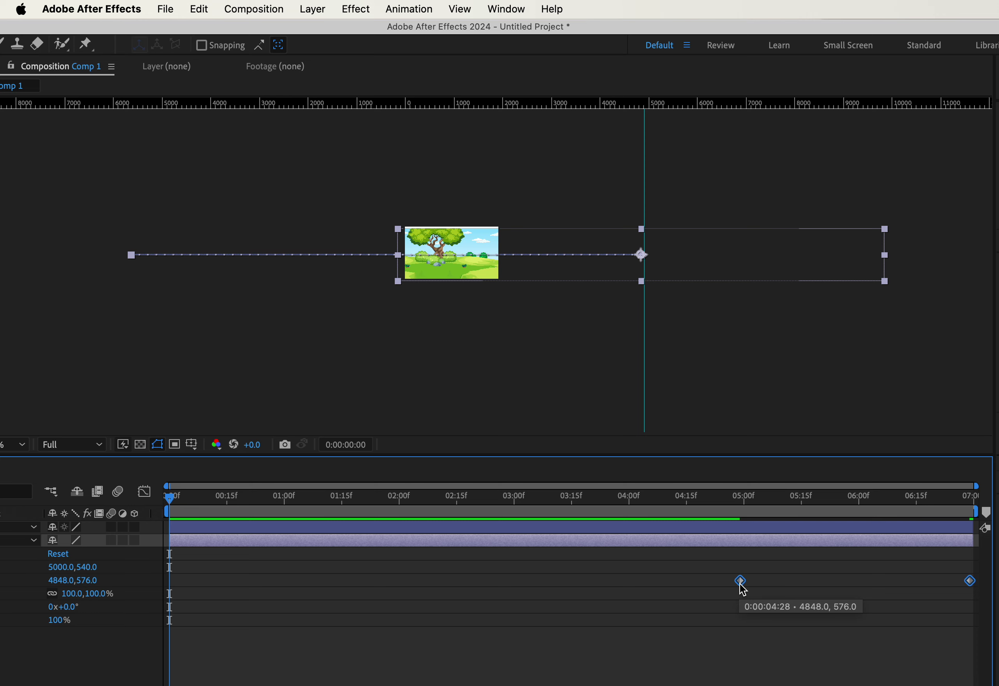
pyautogui.moveTo(741, 585); pyautogui.dragTo(171, 593)
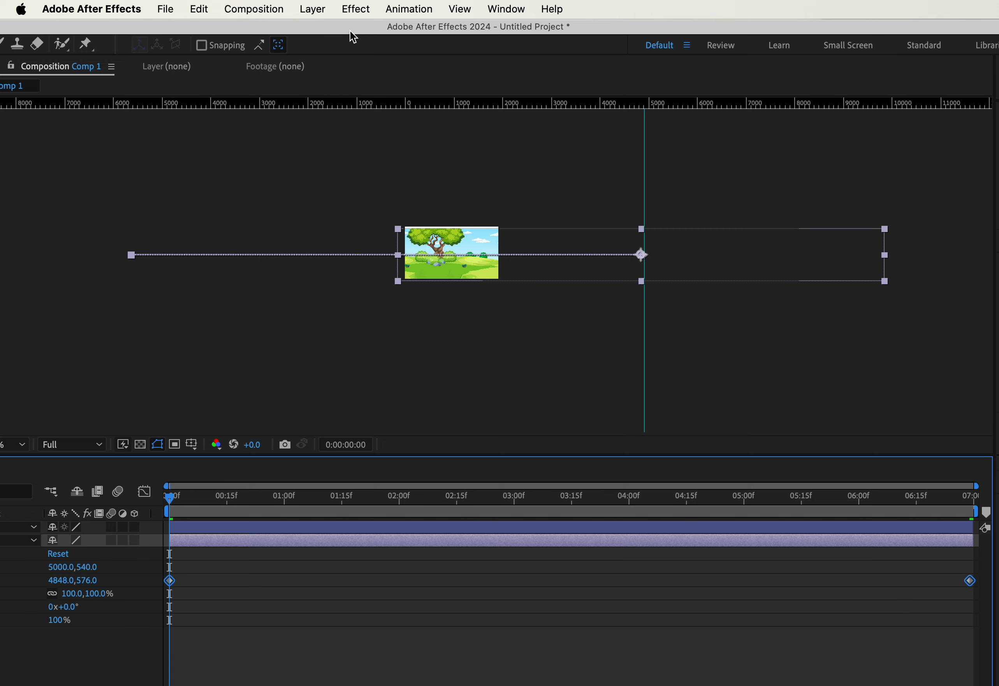
pyautogui.moveTo(349, 30); pyautogui.dragTo(390, 32)
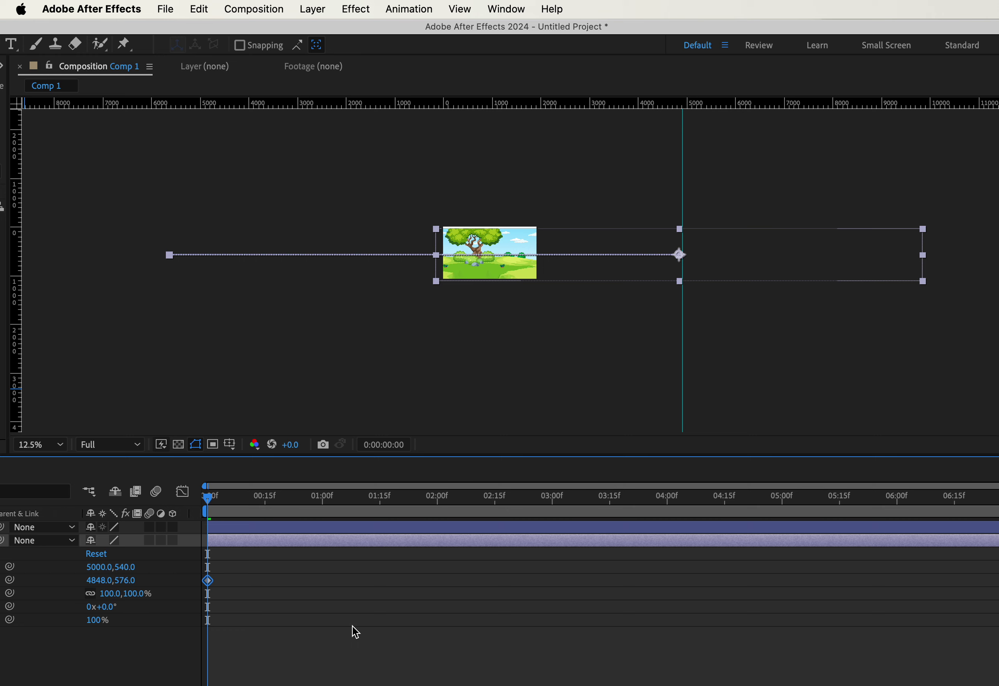
pyautogui.press('space')
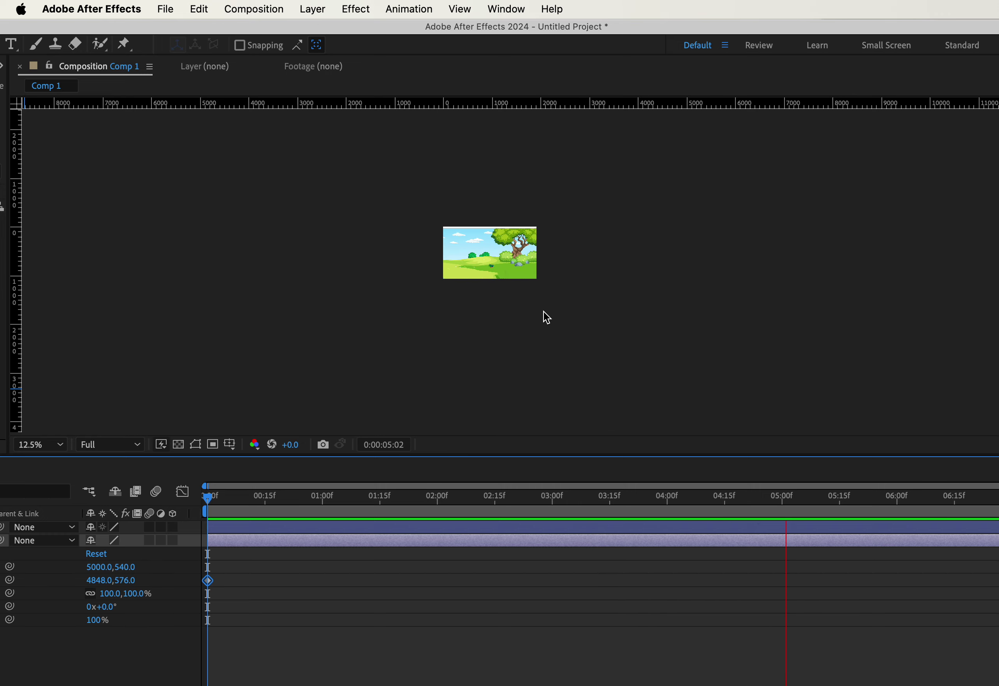
pyautogui.moveTo(879, 32)
pyautogui.mouseDown()
pyautogui.moveTo(758, 33)
pyautogui.moveTo(865, 30)
pyautogui.mouseUp()
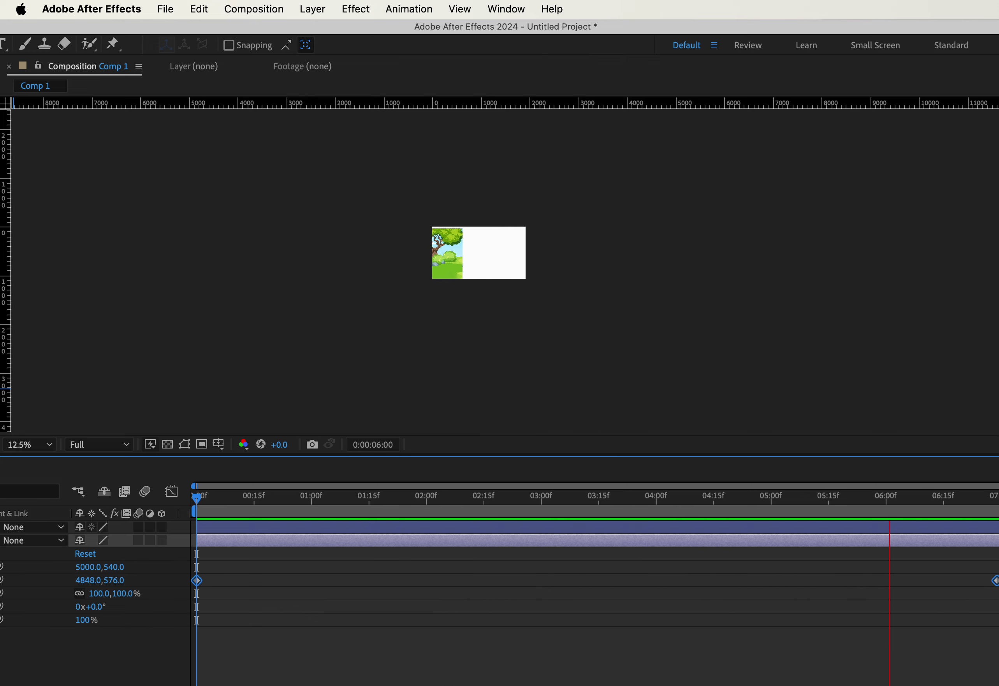
pyautogui.press('space')
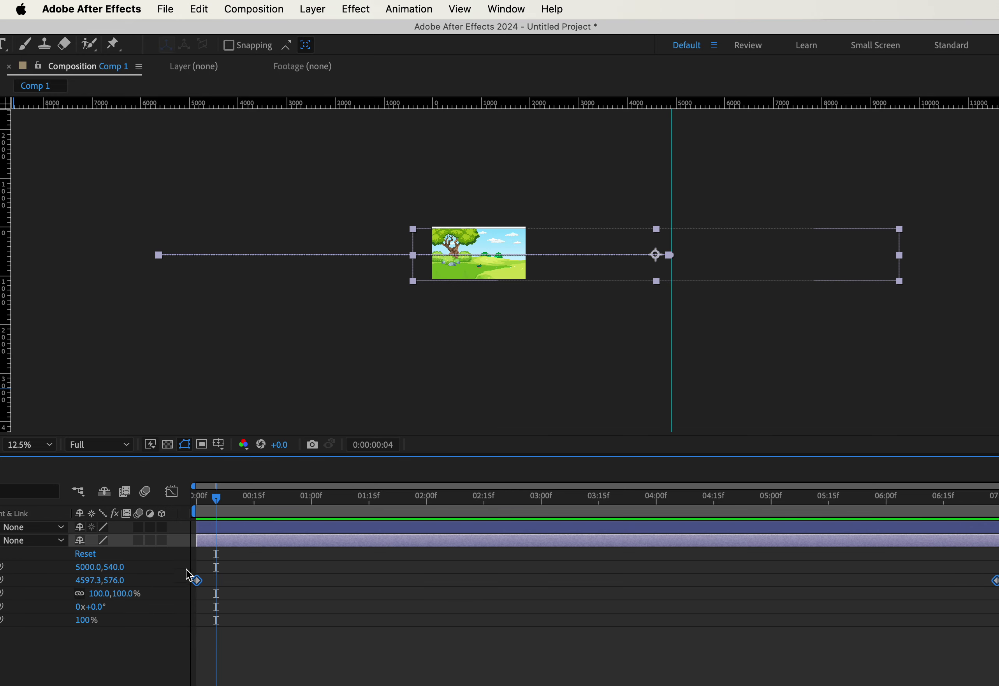
pyautogui.moveTo(223, 505); pyautogui.dragTo(195, 502)
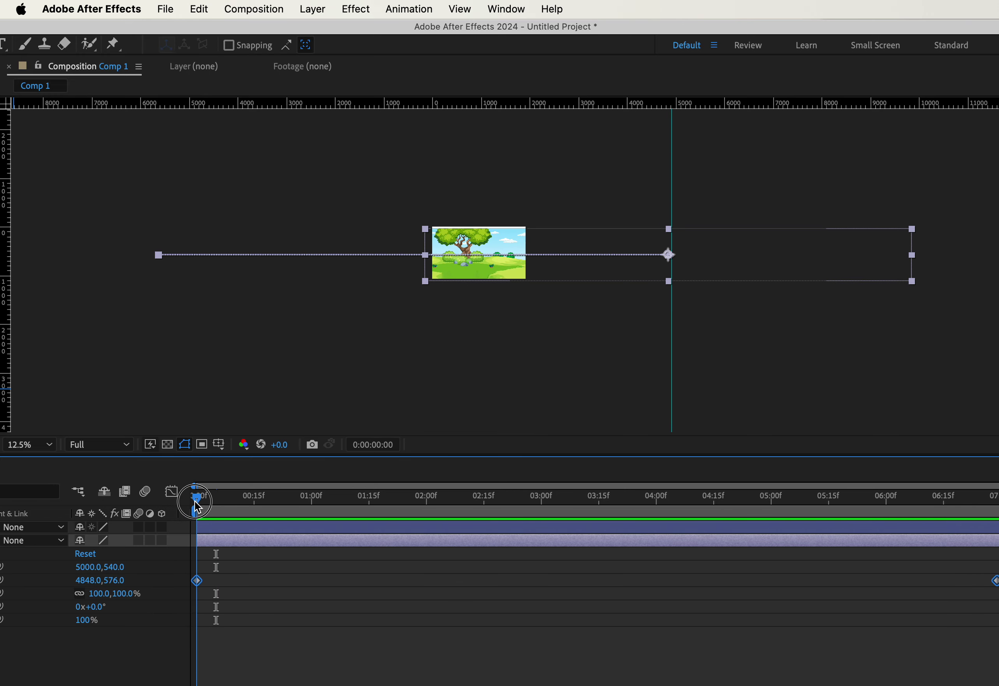
pyautogui.moveTo(300, 27); pyautogui.dragTo(552, 15)
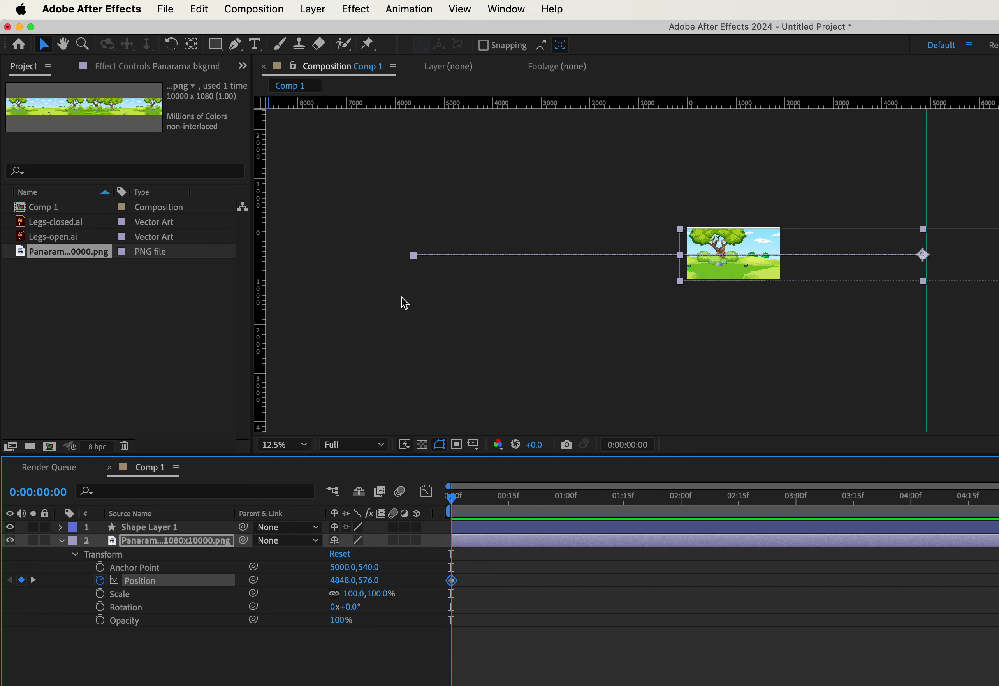
# At 25% zoom, nudge the panorama so its starting Position reads 4912,536.
pyautogui.click(303, 444)
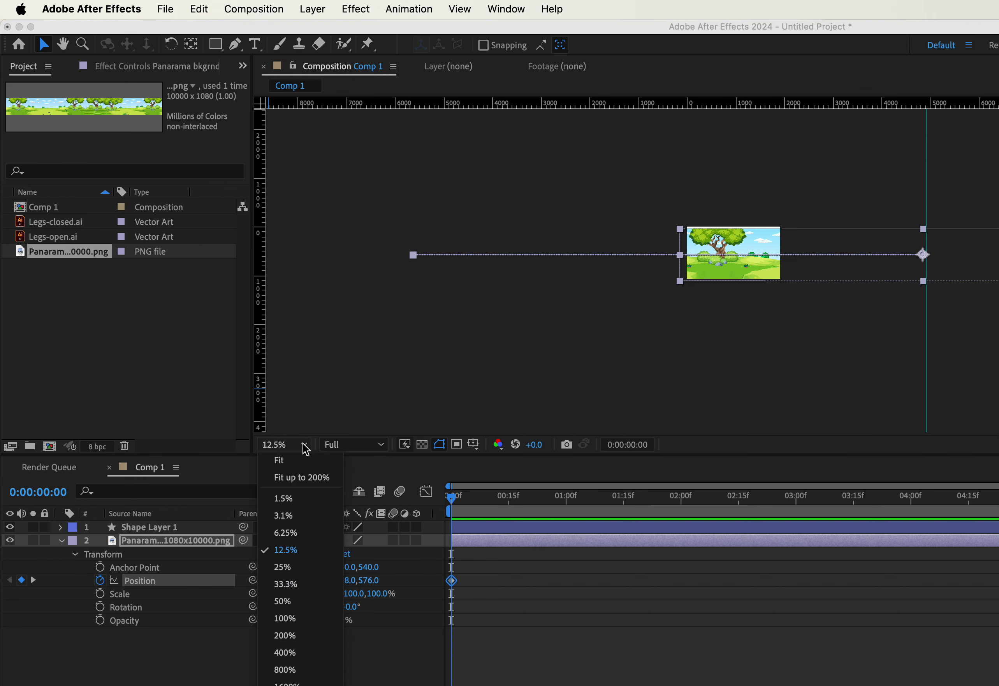
pyautogui.click(303, 569)
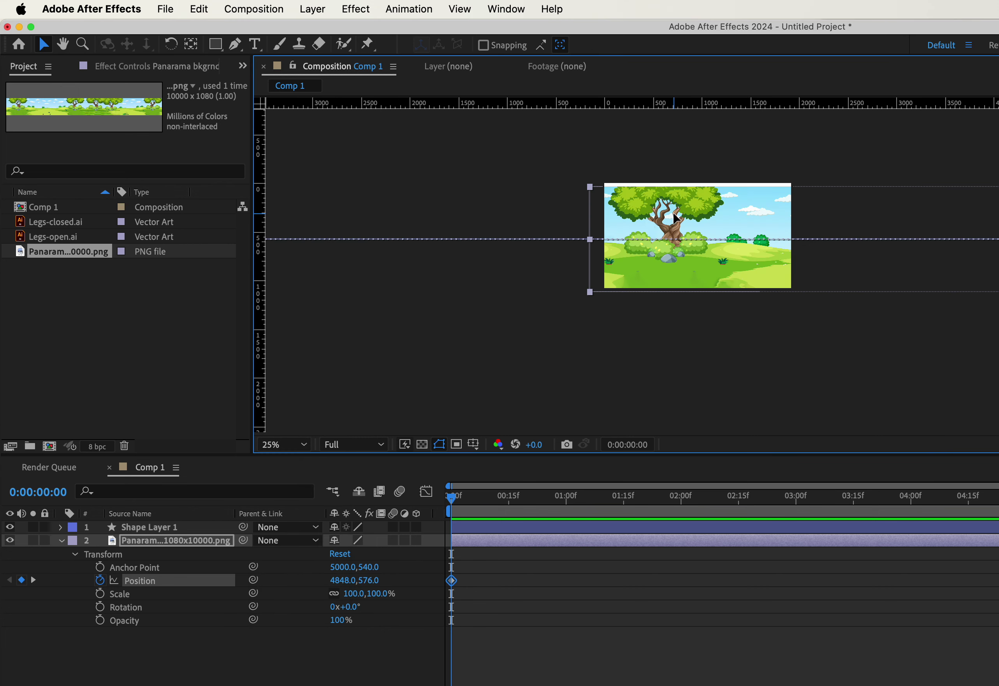
pyautogui.moveTo(676, 217); pyautogui.dragTo(676, 214)
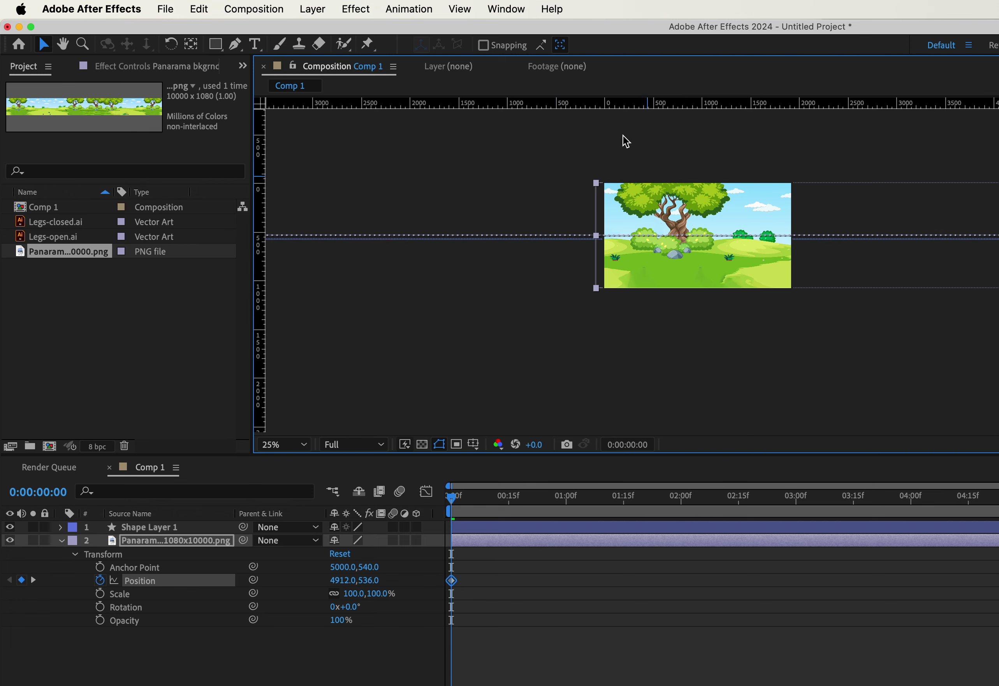
pyautogui.moveTo(567, 27); pyautogui.dragTo(381, 21)
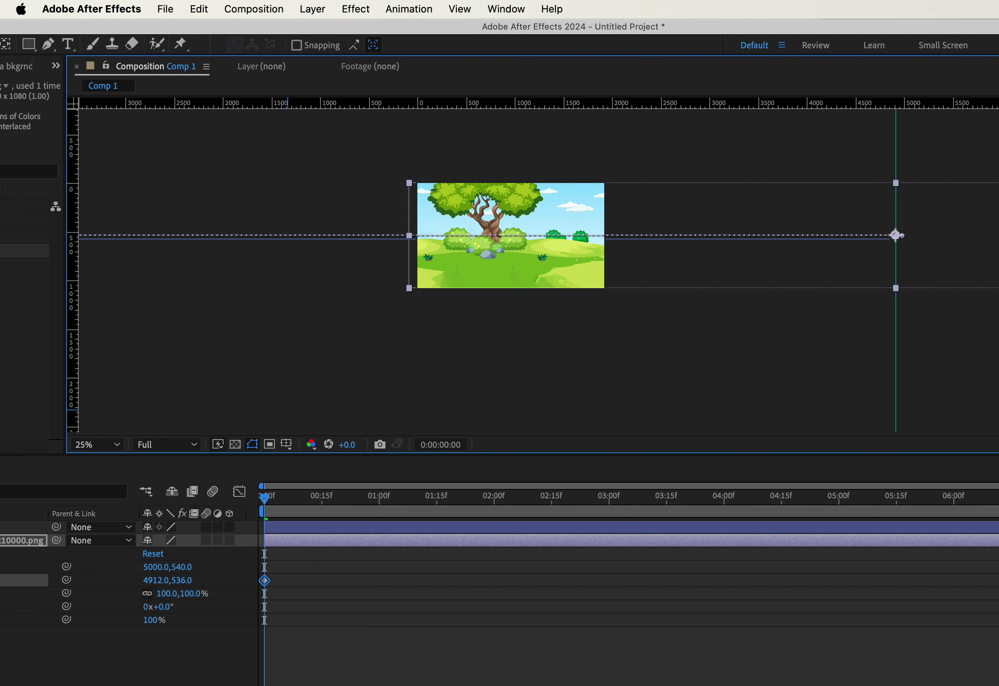
pyautogui.moveTo(406, 19); pyautogui.dragTo(428, 20)
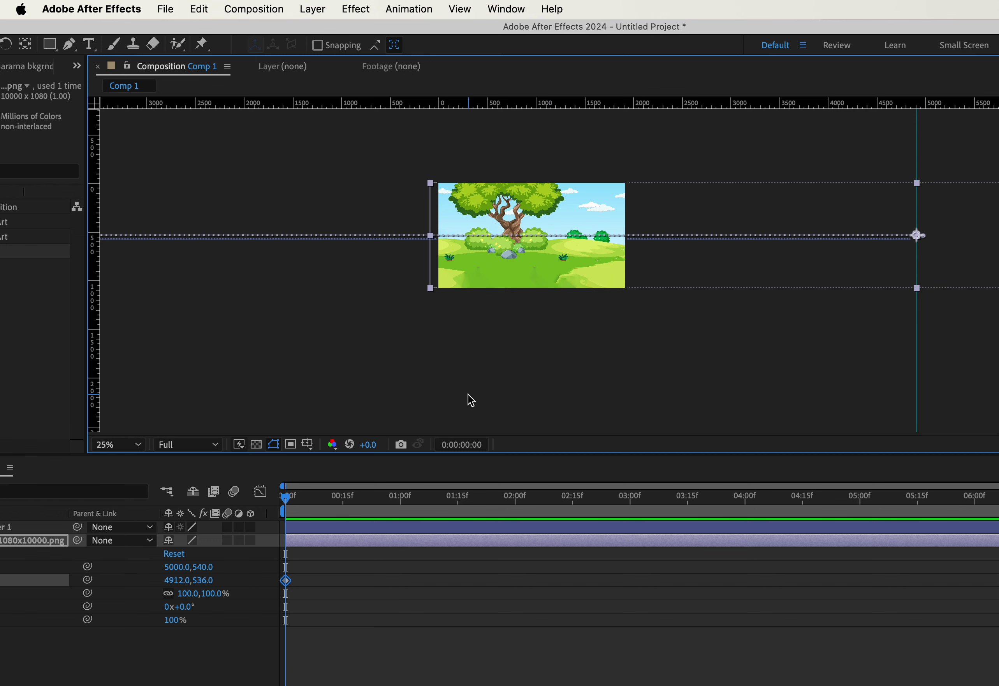
# Preview the panorama pan, then return the playhead to 0:00.
pyautogui.press('space')
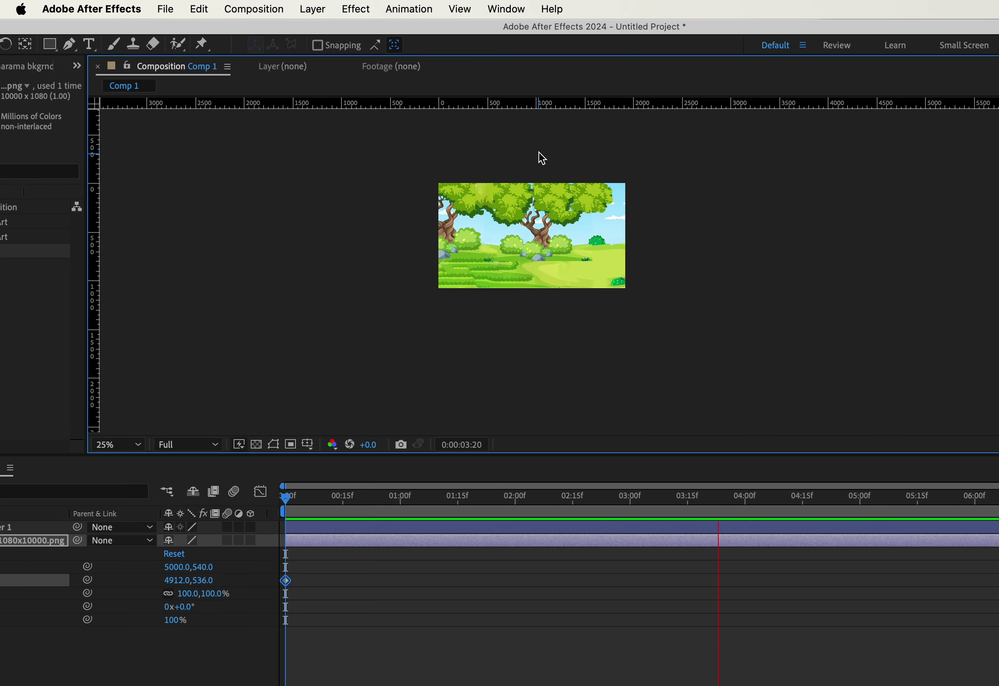
pyautogui.press('space')
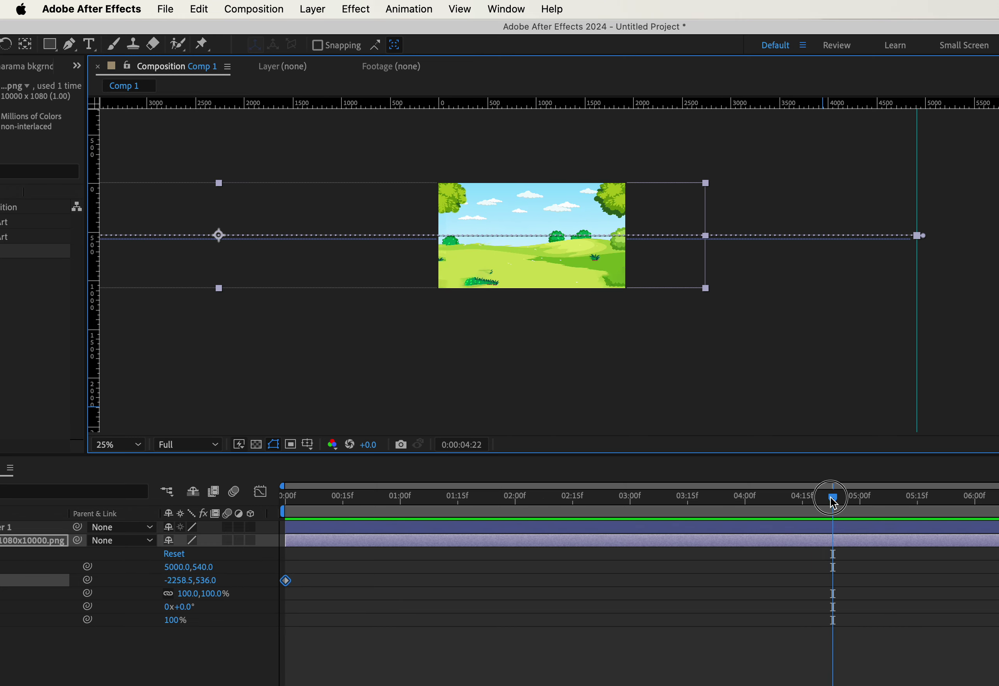
pyautogui.moveTo(832, 501); pyautogui.dragTo(252, 506)
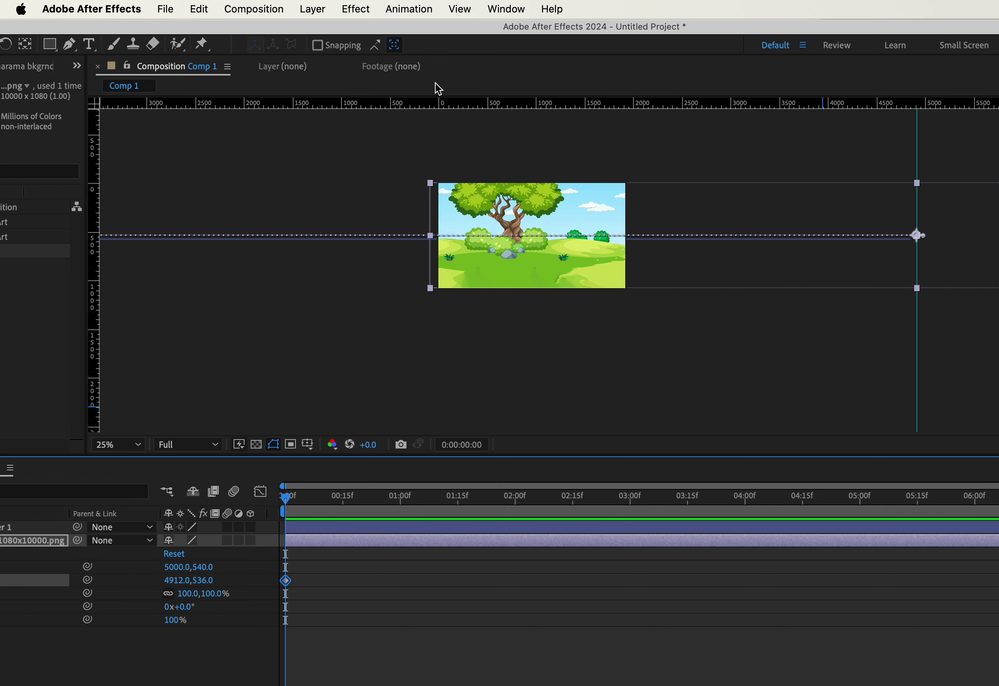
pyautogui.moveTo(429, 22); pyautogui.dragTo(597, 16)
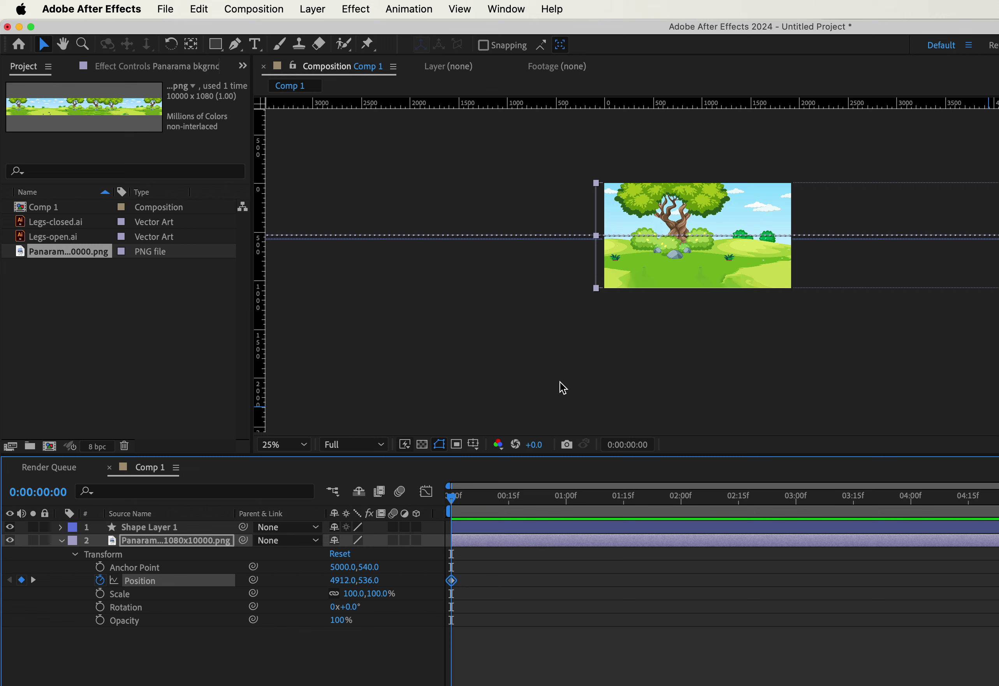
# Time-stretch the panorama layer with a 500 stretch factor, lengthening it from 7 to 35 seconds.
pyautogui.click(300, 8)
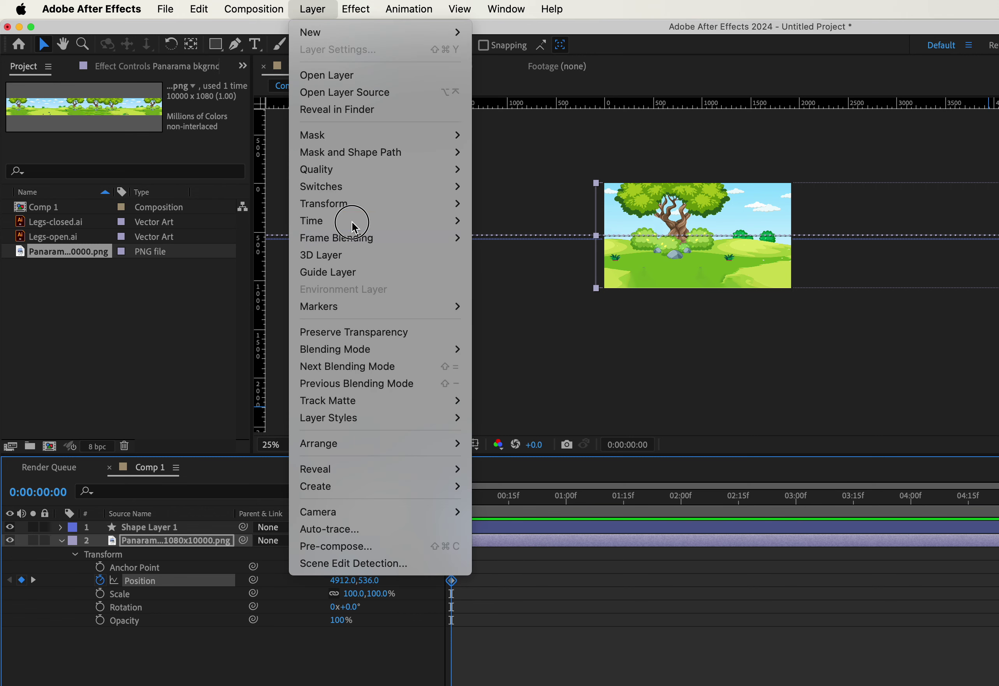
pyautogui.moveTo(424, 221)
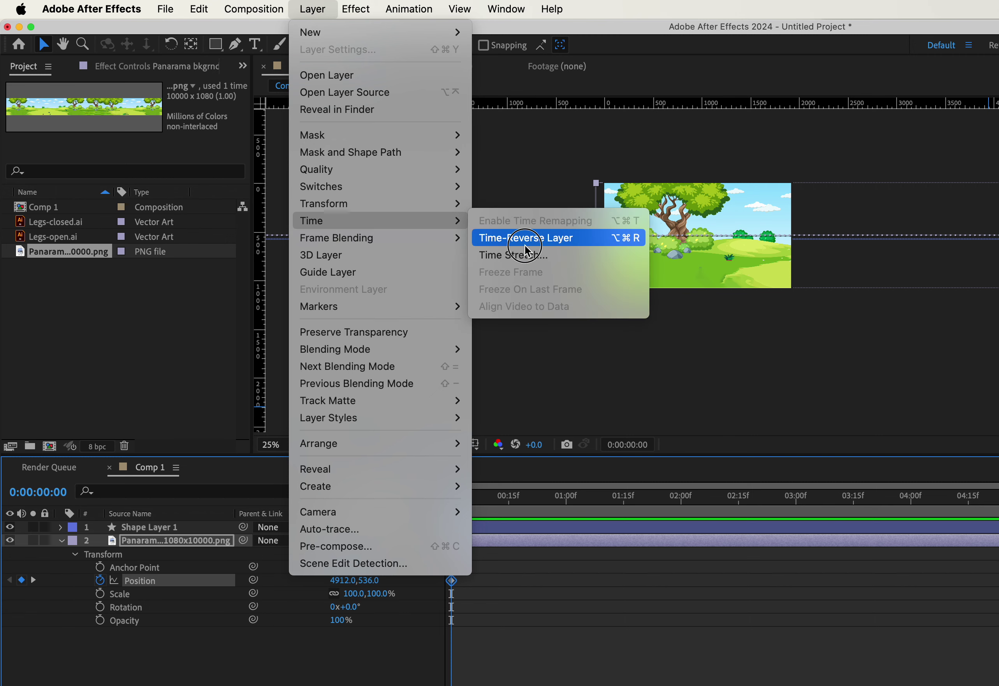
pyautogui.click(528, 257)
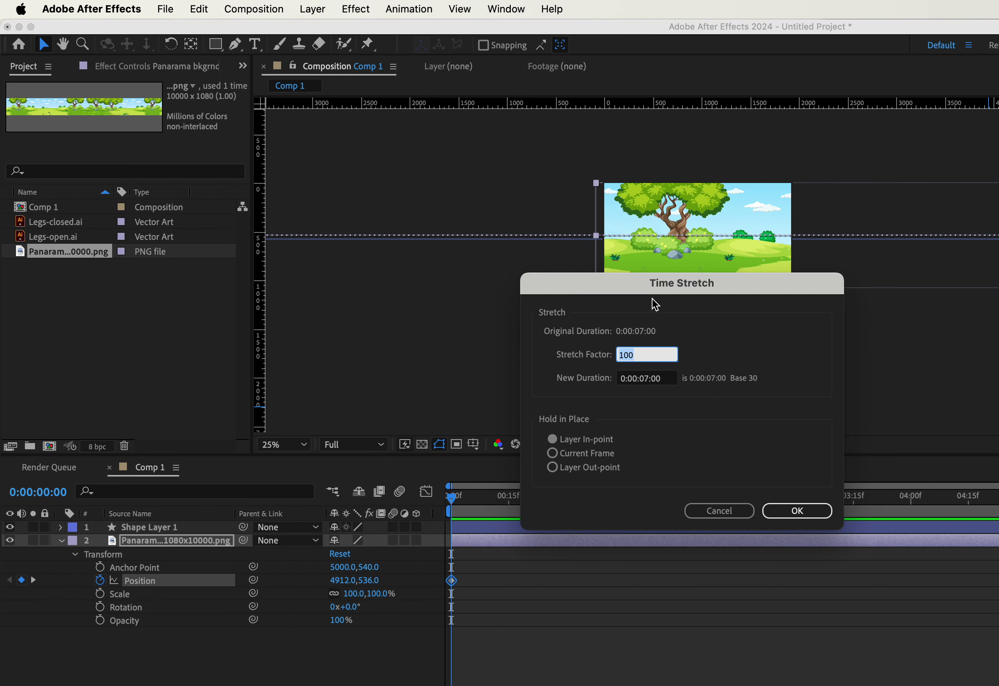
pyautogui.moveTo(656, 304); pyautogui.dragTo(352, 325)
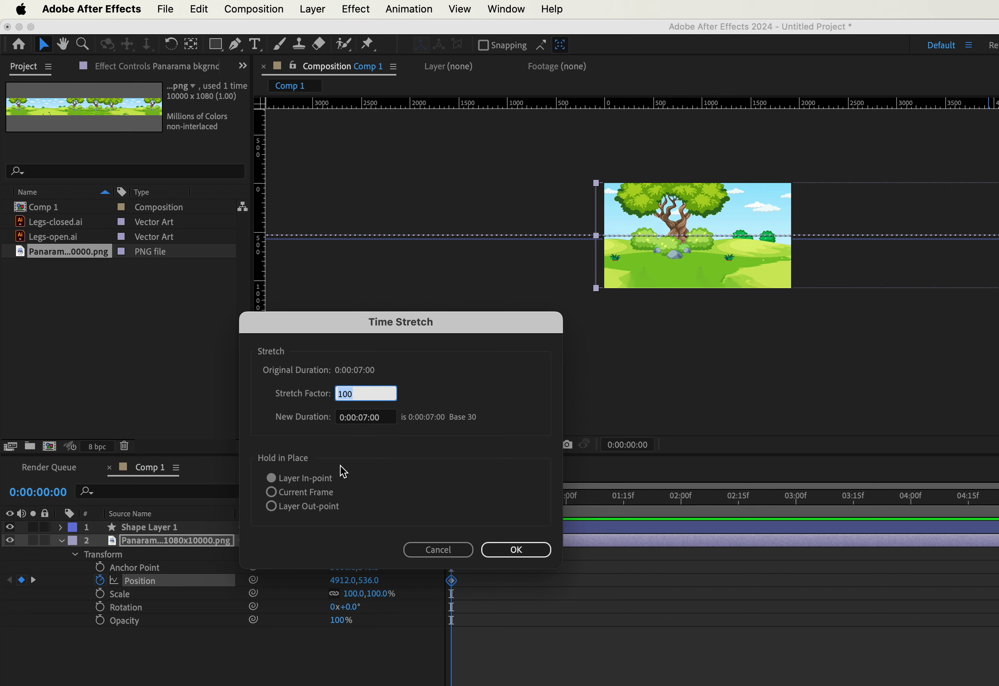
pyautogui.write('500')
pyautogui.click(516, 550)
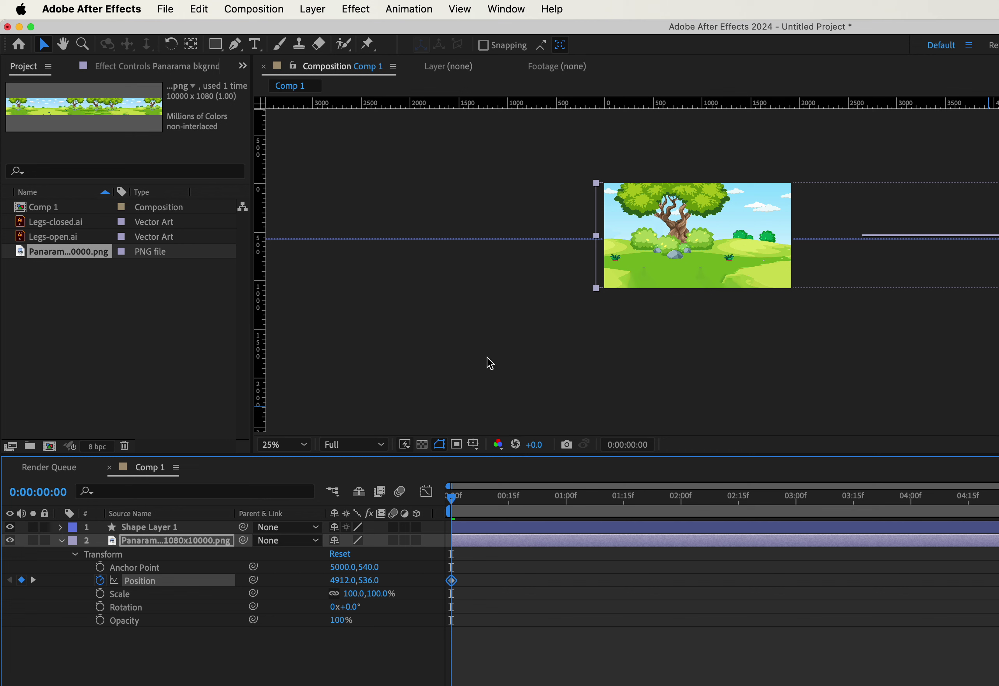
# Preview the slowed pan, rewind to 0:00:00:00, and reveal the Project and timeline panels.
pyautogui.press('space')
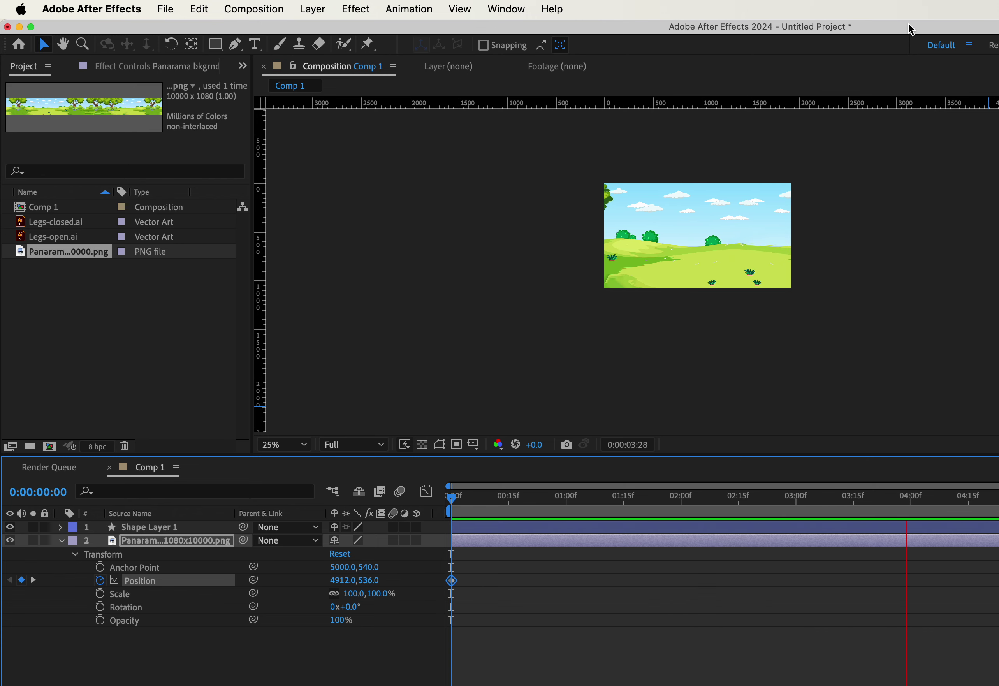
pyautogui.moveTo(902, 23); pyautogui.dragTo(586, 7)
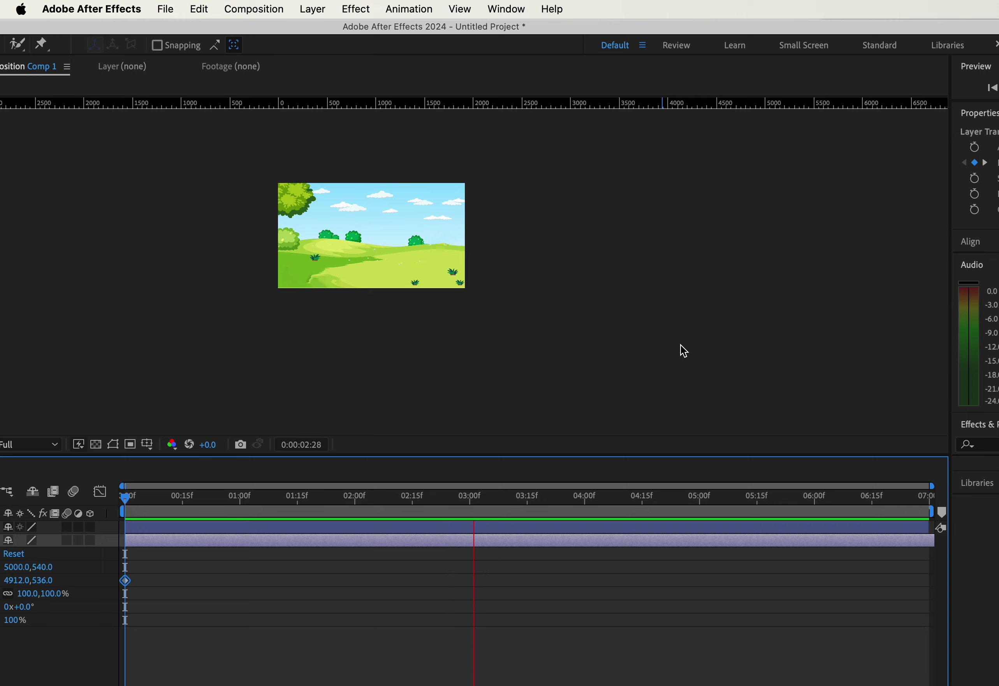
pyautogui.press('space')
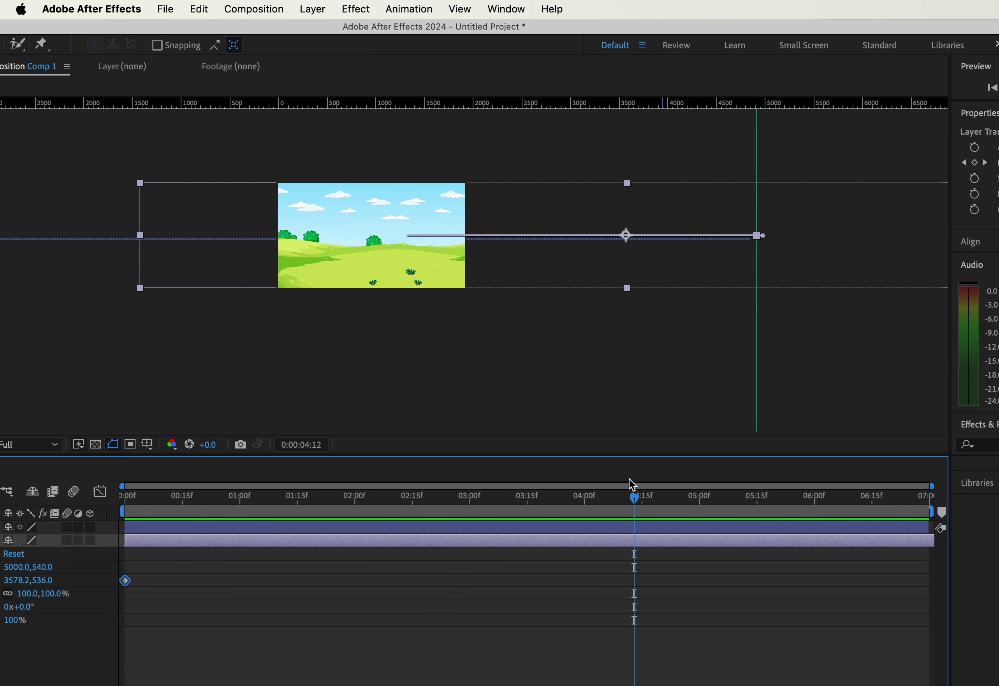
pyautogui.moveTo(633, 496); pyautogui.dragTo(122, 504)
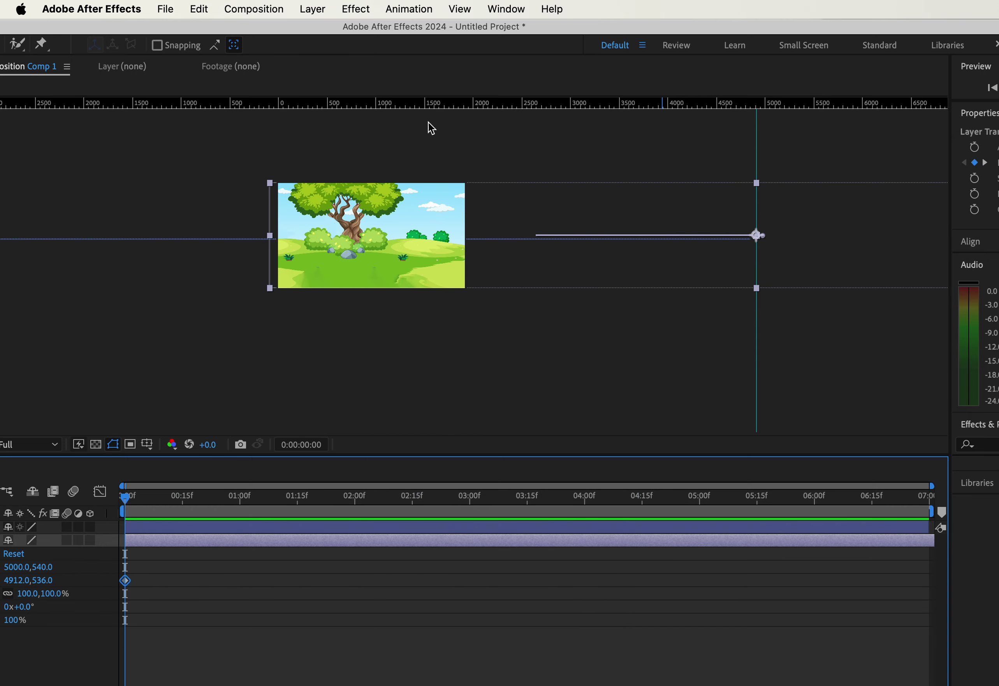
pyautogui.moveTo(336, 30); pyautogui.dragTo(667, 29)
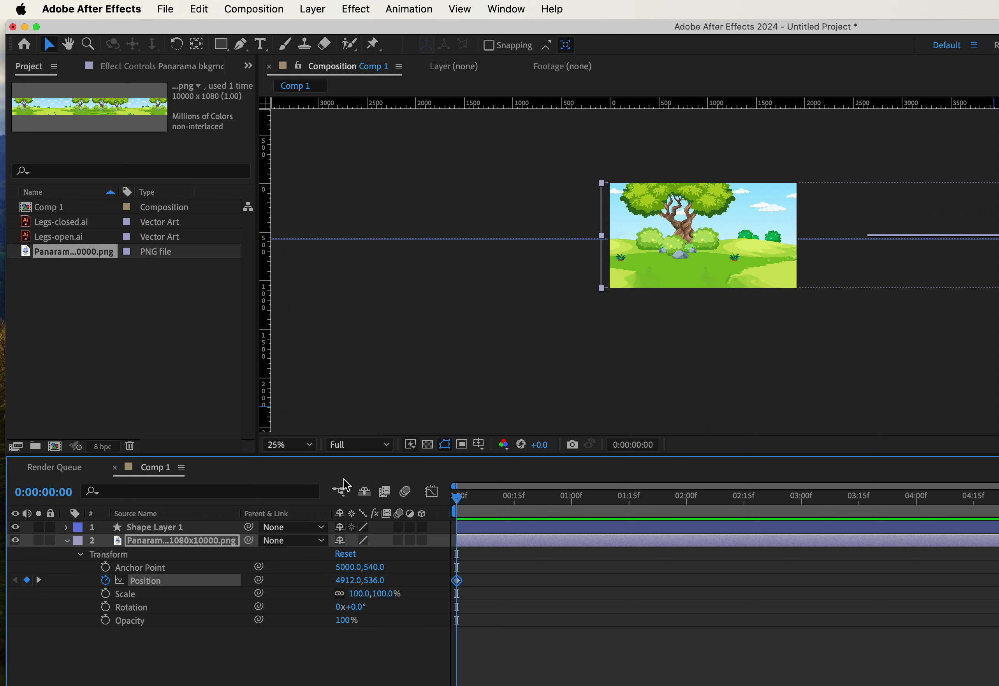
# Set the composition viewer magnification to 50%.
pyautogui.click(310, 444)
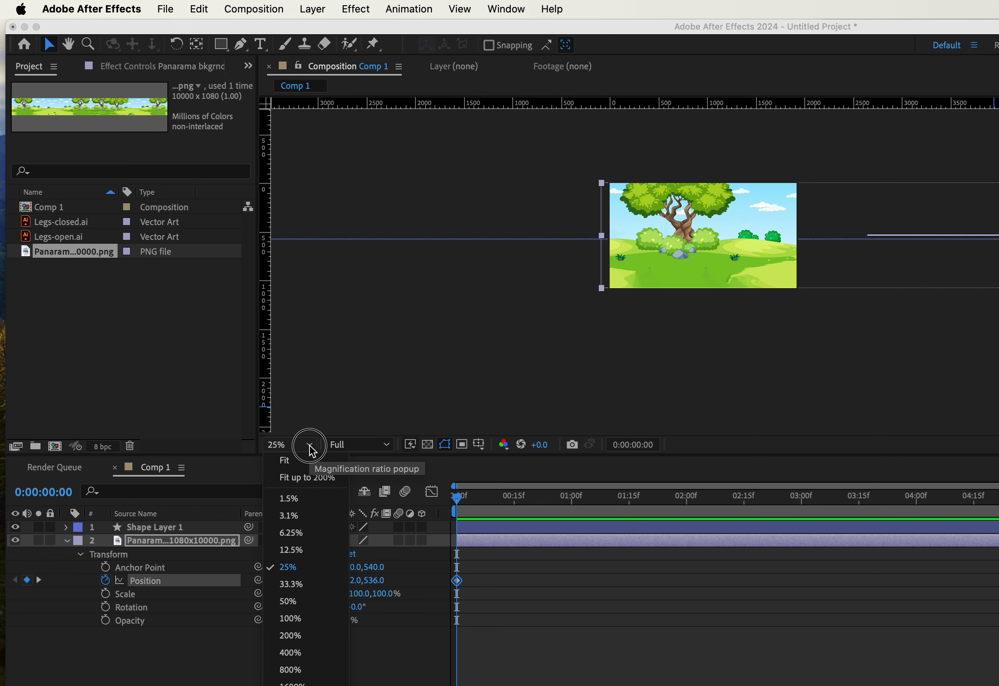
pyautogui.click(314, 601)
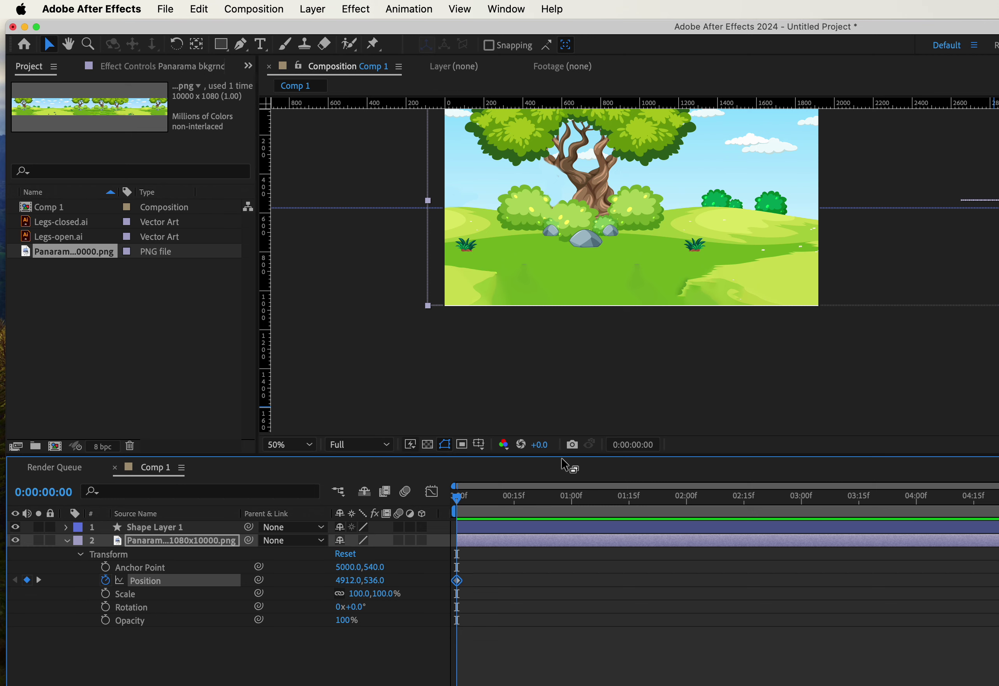
pyautogui.press(',')
pyautogui.press('/')
pyautogui.press(',')
pyautogui.moveTo(846, 22); pyautogui.dragTo(833, 21)
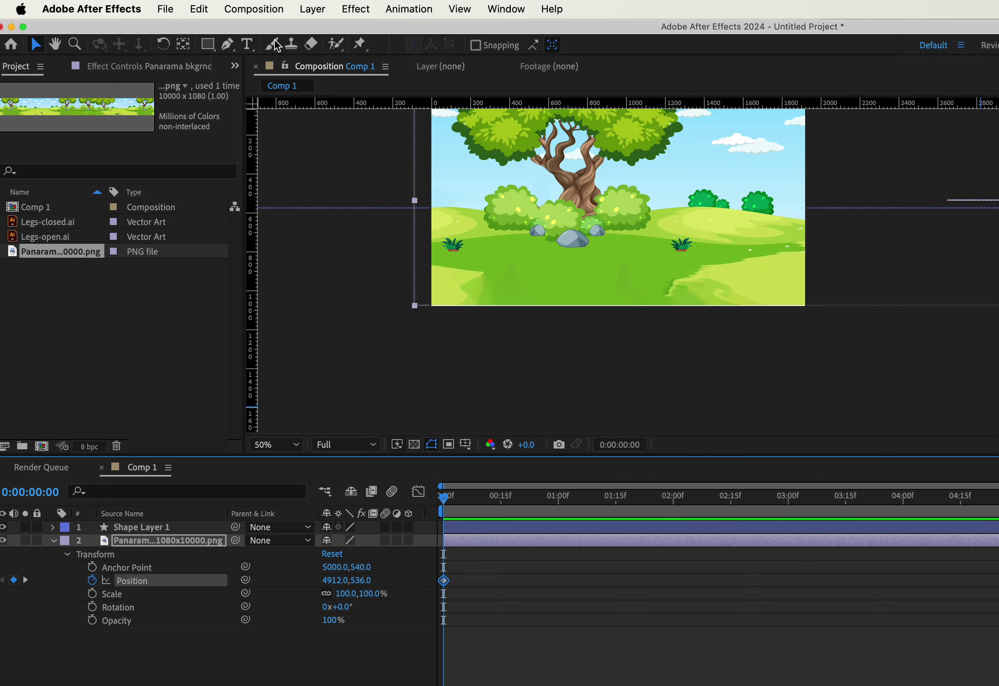
# Pan the tree scene into the viewer centre with the Hand tool, then return to the Selection tool.
pyautogui.click(61, 45)
pyautogui.moveTo(720, 178); pyautogui.dragTo(717, 262)
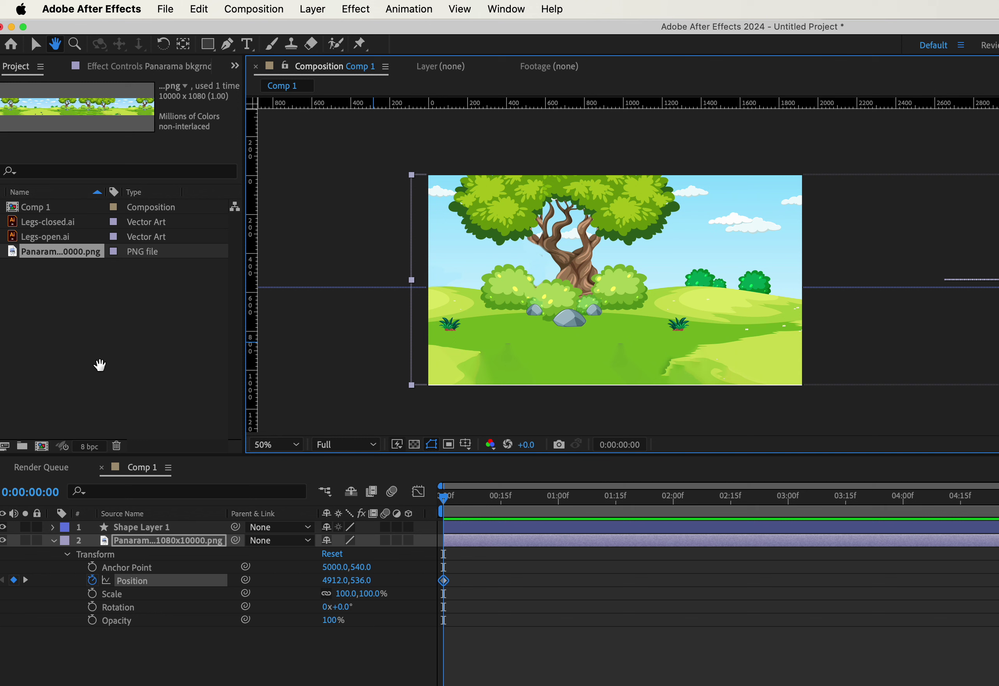
pyautogui.click(54, 224)
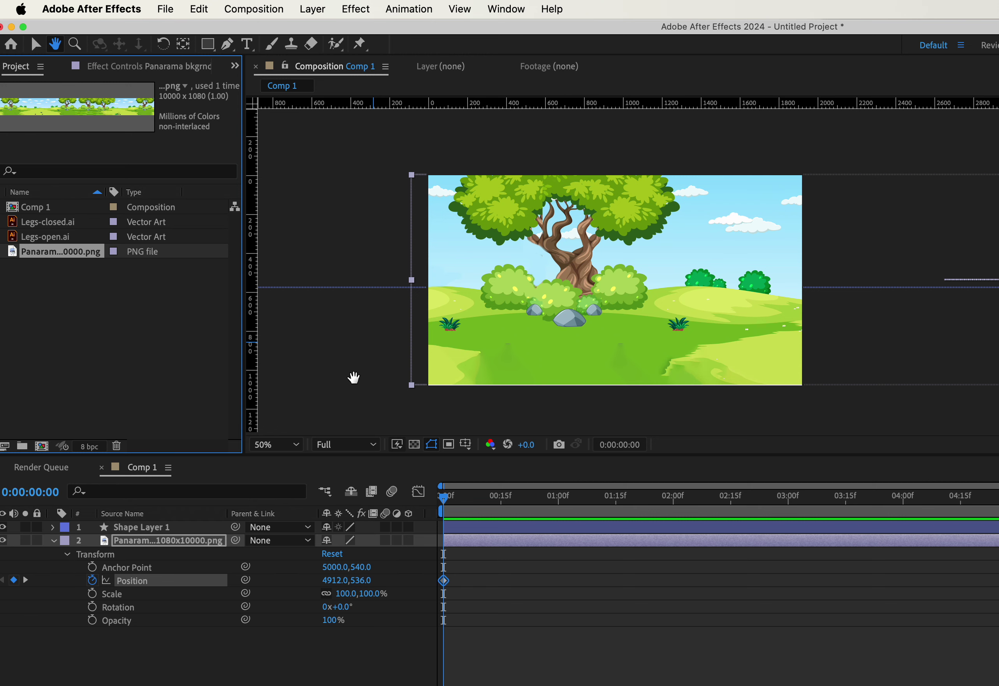
pyautogui.click(36, 44)
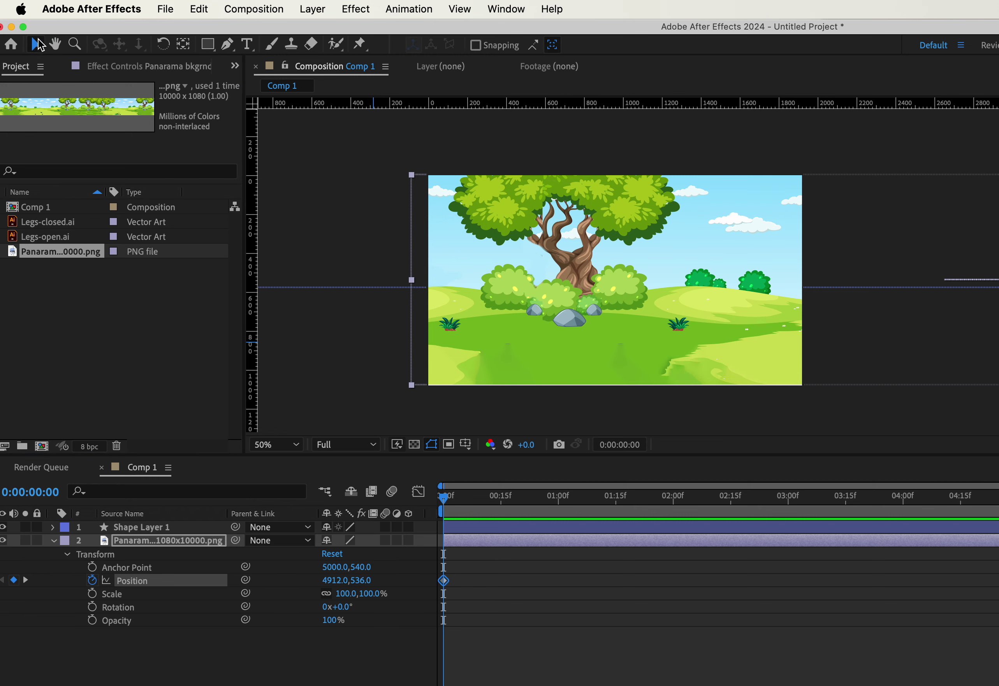
pyautogui.click(59, 22)
pyautogui.moveTo(60, 22); pyautogui.dragTo(115, 15)
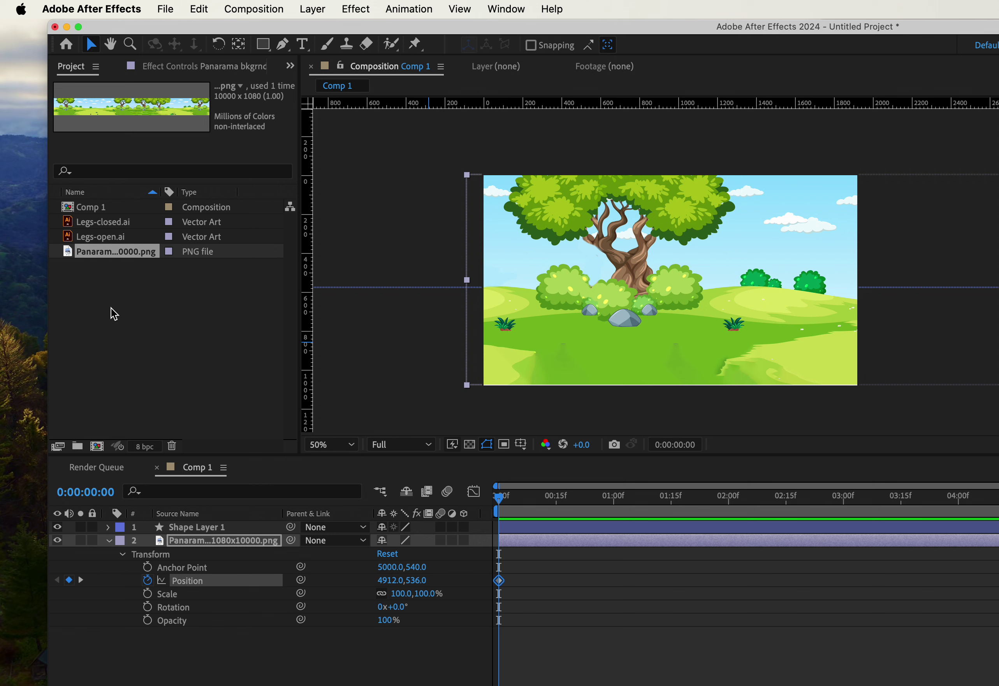
# Add Legs-open.ai and Legs-closed.ai above the panorama in the timeline, and delete Shape Layer 1.
pyautogui.click(109, 239)
pyautogui.moveTo(70, 237); pyautogui.dragTo(199, 534)
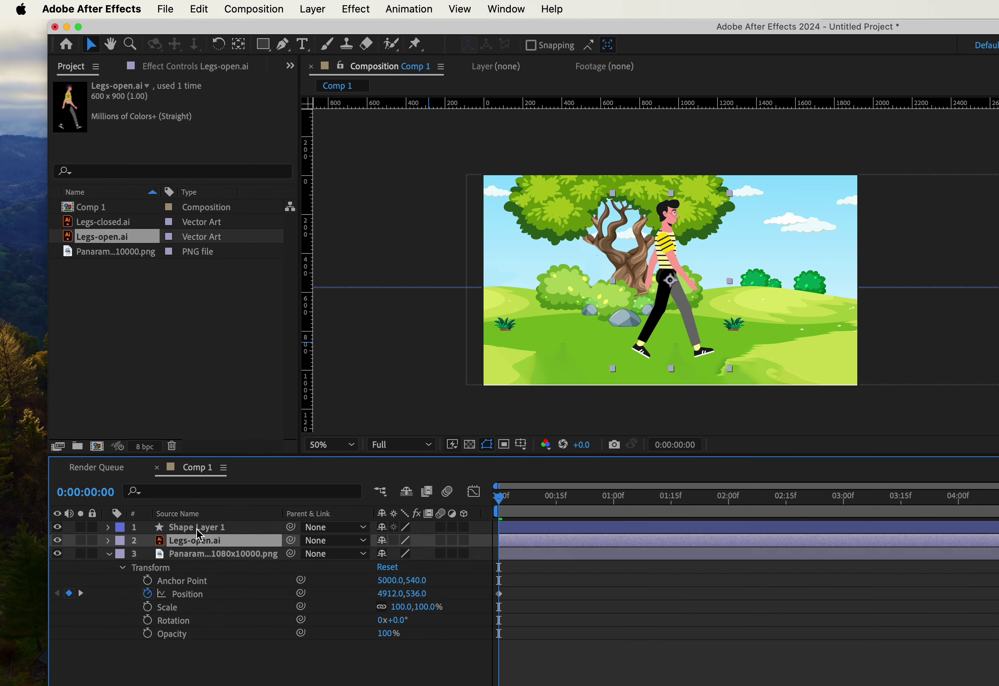
pyautogui.moveTo(103, 221); pyautogui.dragTo(190, 535)
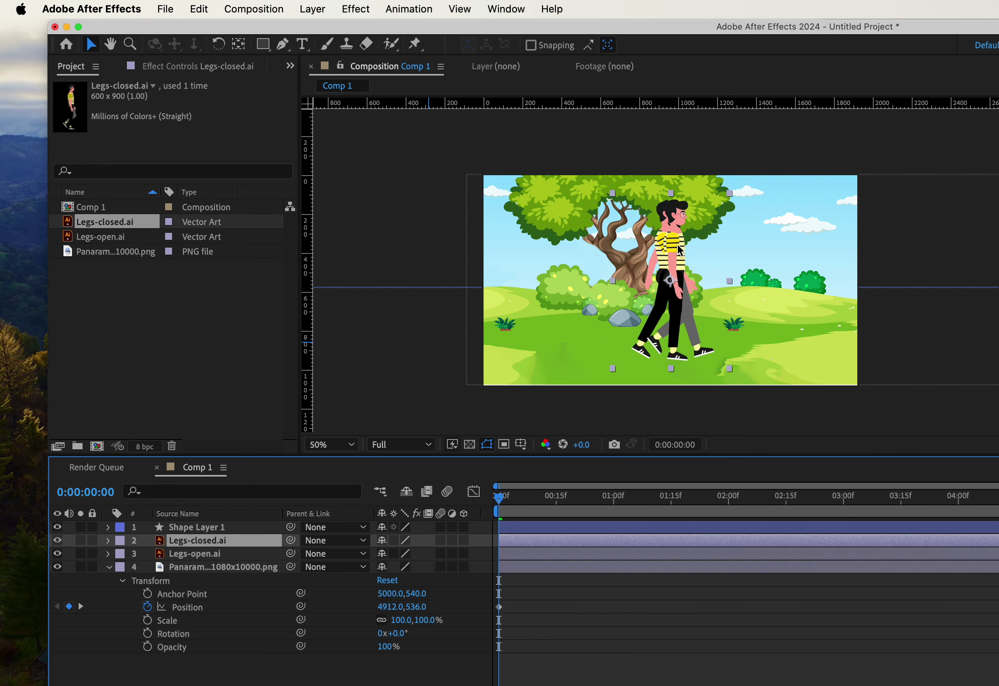
pyautogui.click(180, 529)
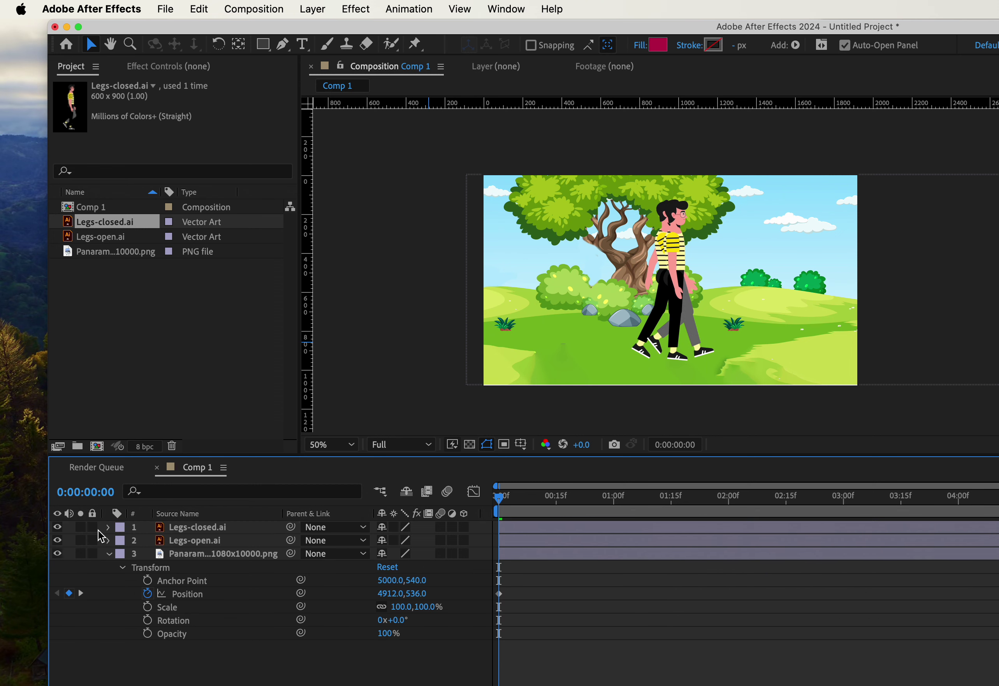
pyautogui.press('Delete')
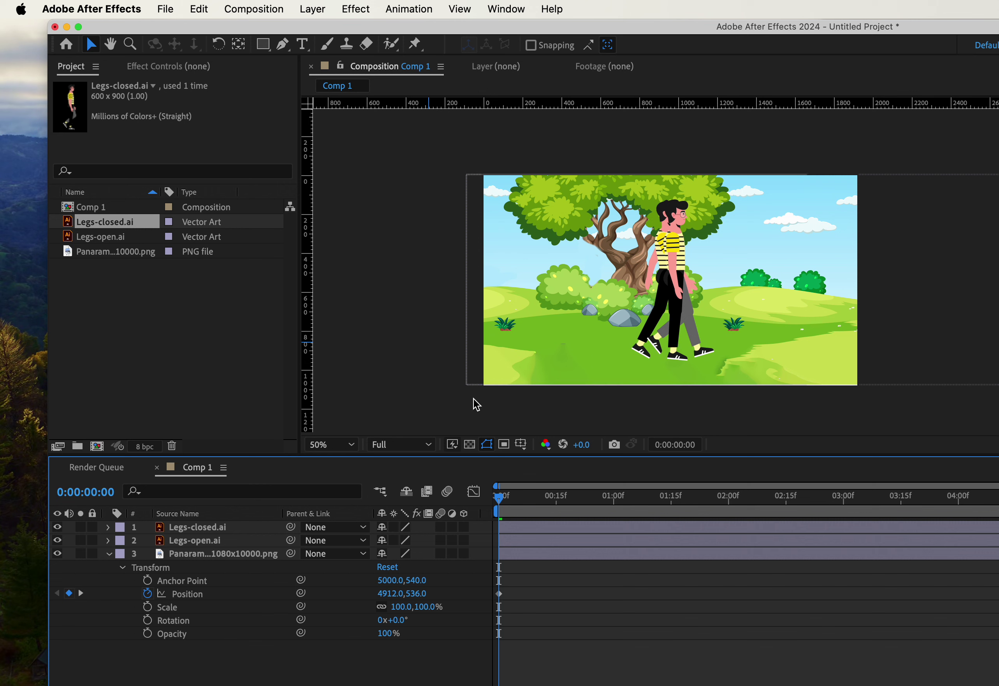
# At 100% magnification, drag Legs-closed.ai left until its upper body overlaps the Legs-open pose.
pyautogui.click(353, 445)
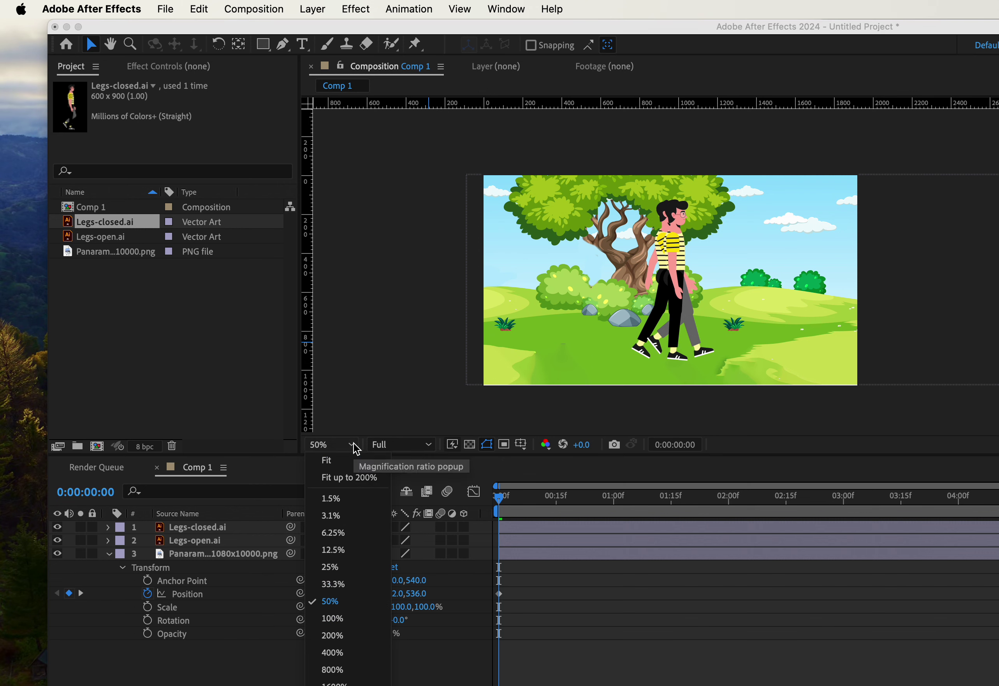
pyautogui.click(354, 619)
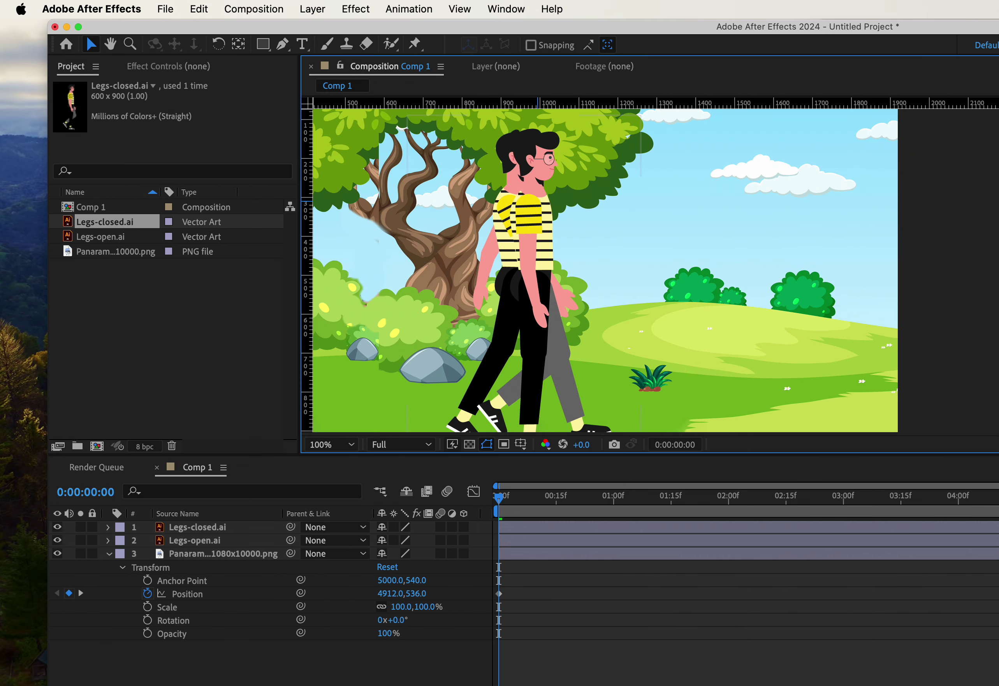
pyautogui.click(539, 205)
pyautogui.moveTo(538, 202); pyautogui.dragTo(522, 199)
pyautogui.rightClick(517, 197)
pyautogui.press('Escape')
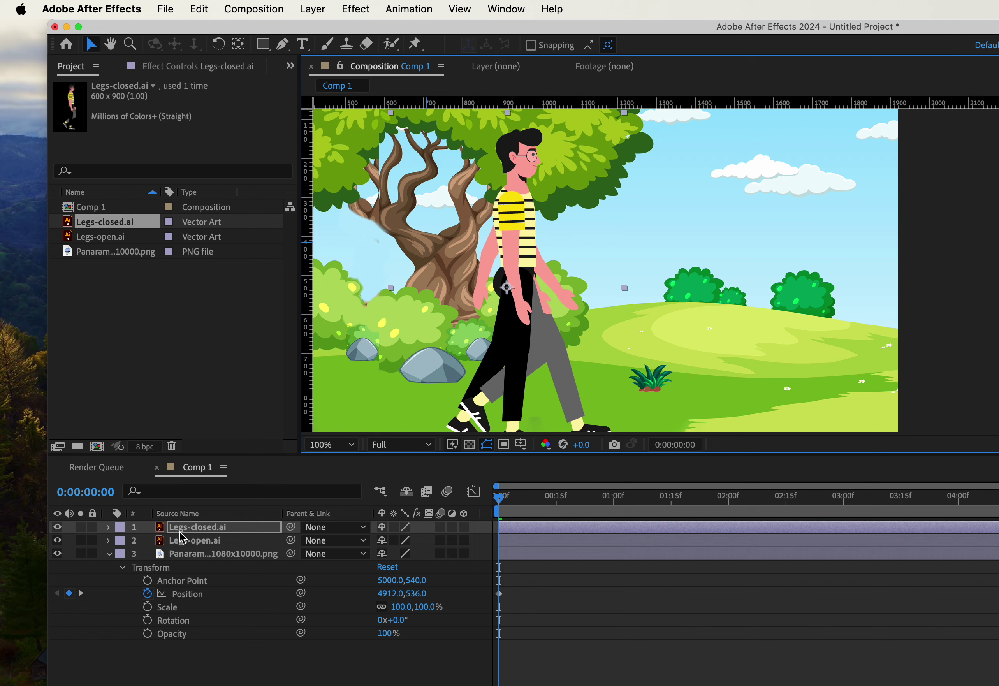
pyautogui.click(58, 540)
pyautogui.click(58, 540)
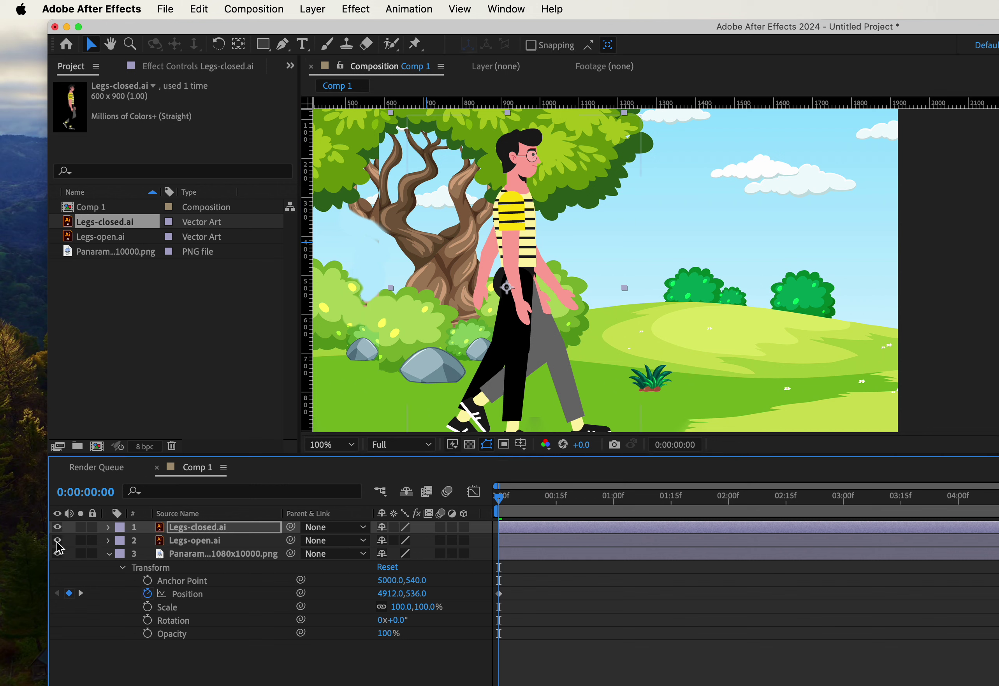
pyautogui.click(58, 554)
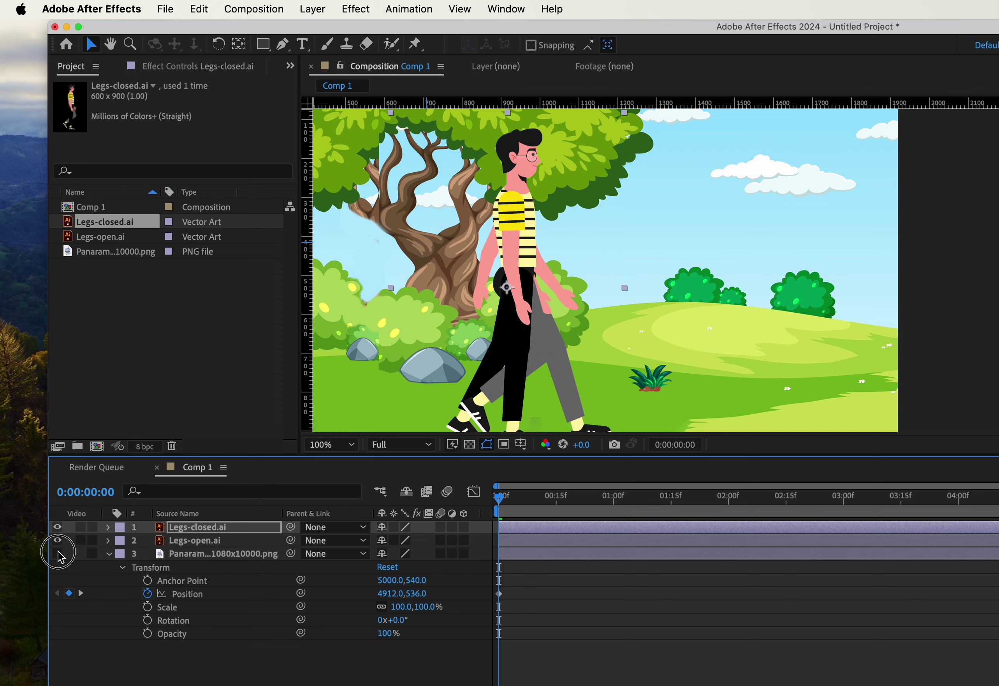
pyautogui.click(58, 554)
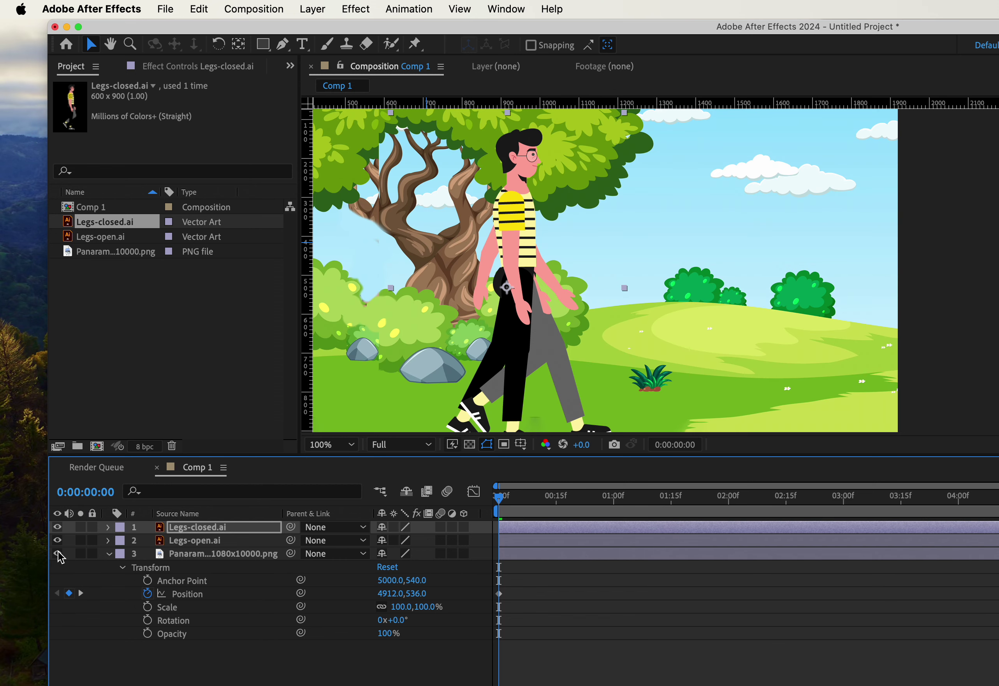
pyautogui.click(58, 540)
pyautogui.click(58, 540)
pyautogui.click(59, 540)
pyautogui.click(58, 541)
pyautogui.click(58, 540)
pyautogui.click(58, 540)
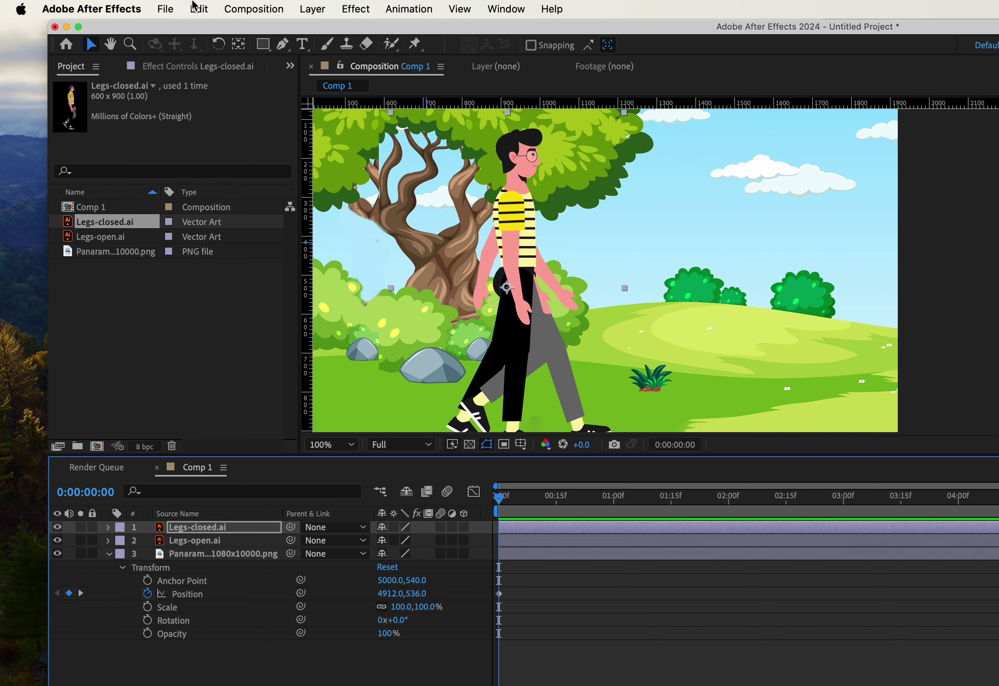
pyautogui.moveTo(198, 27); pyautogui.dragTo(163, 30)
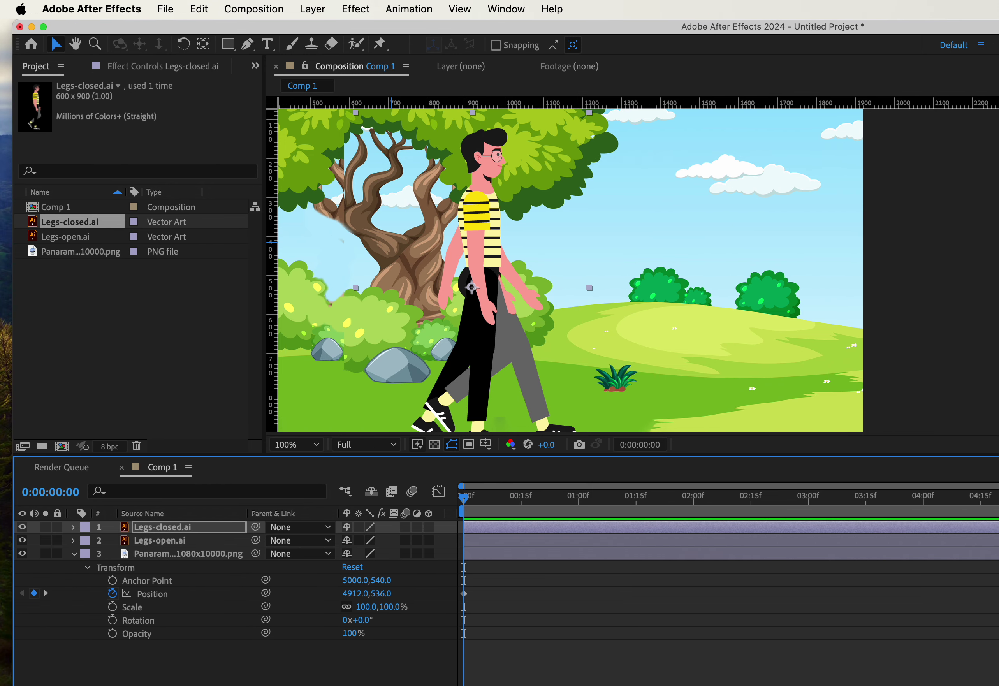